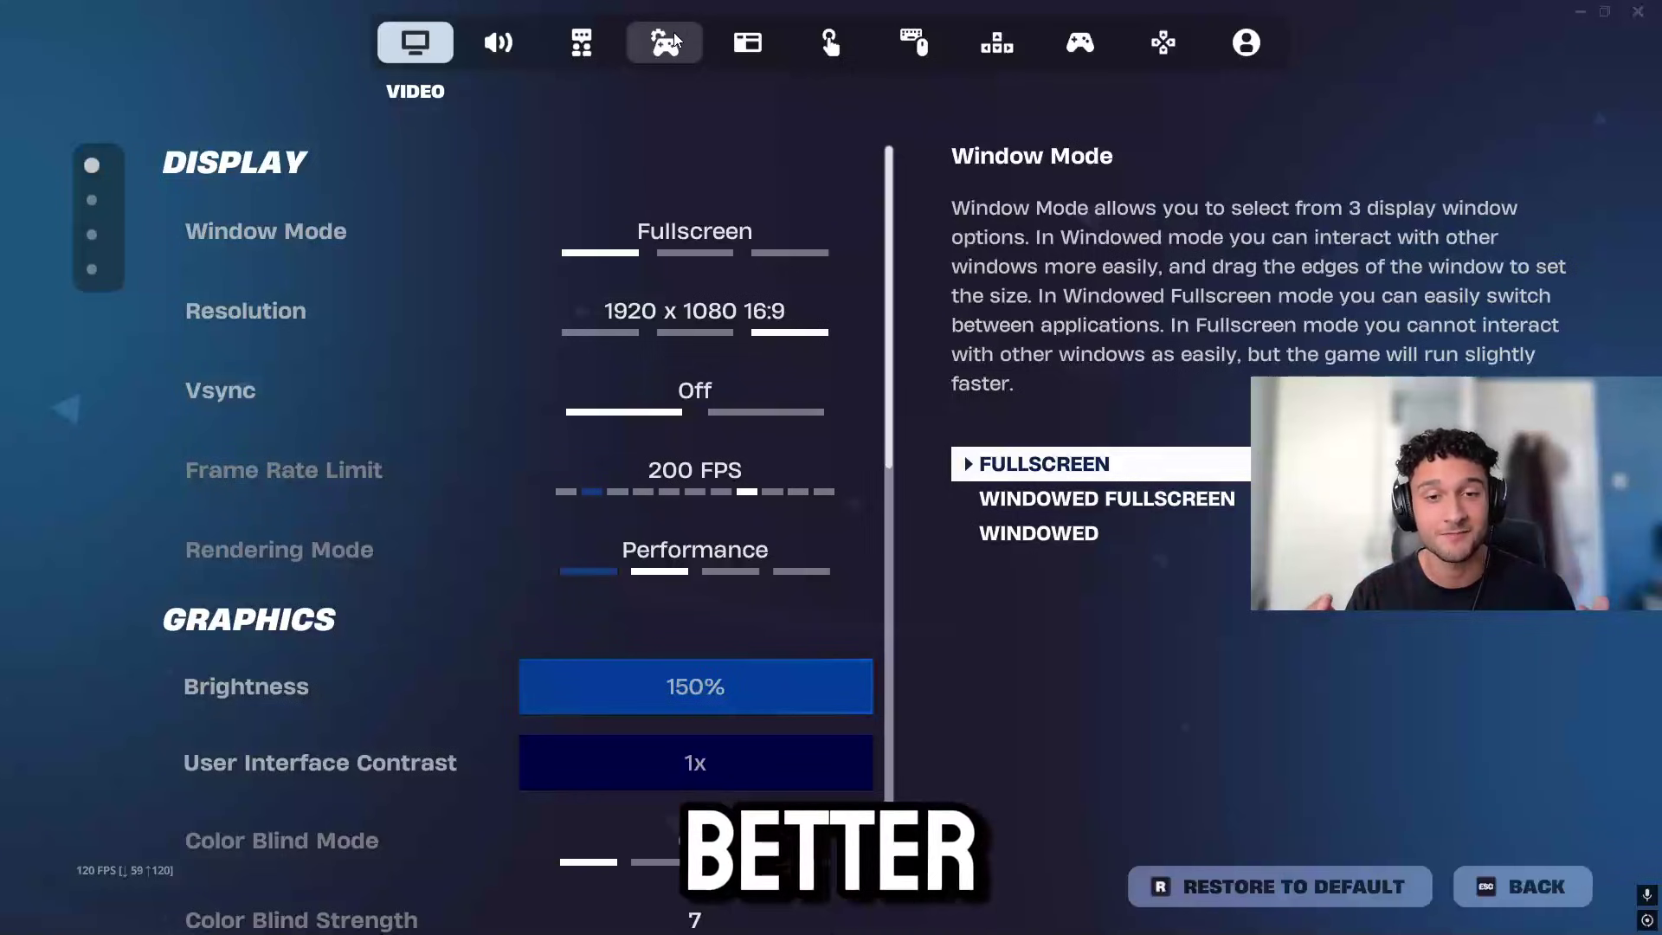
- Leave the Fortnite footage and open NoPing's PC page from the desktop
left_click(665, 39)
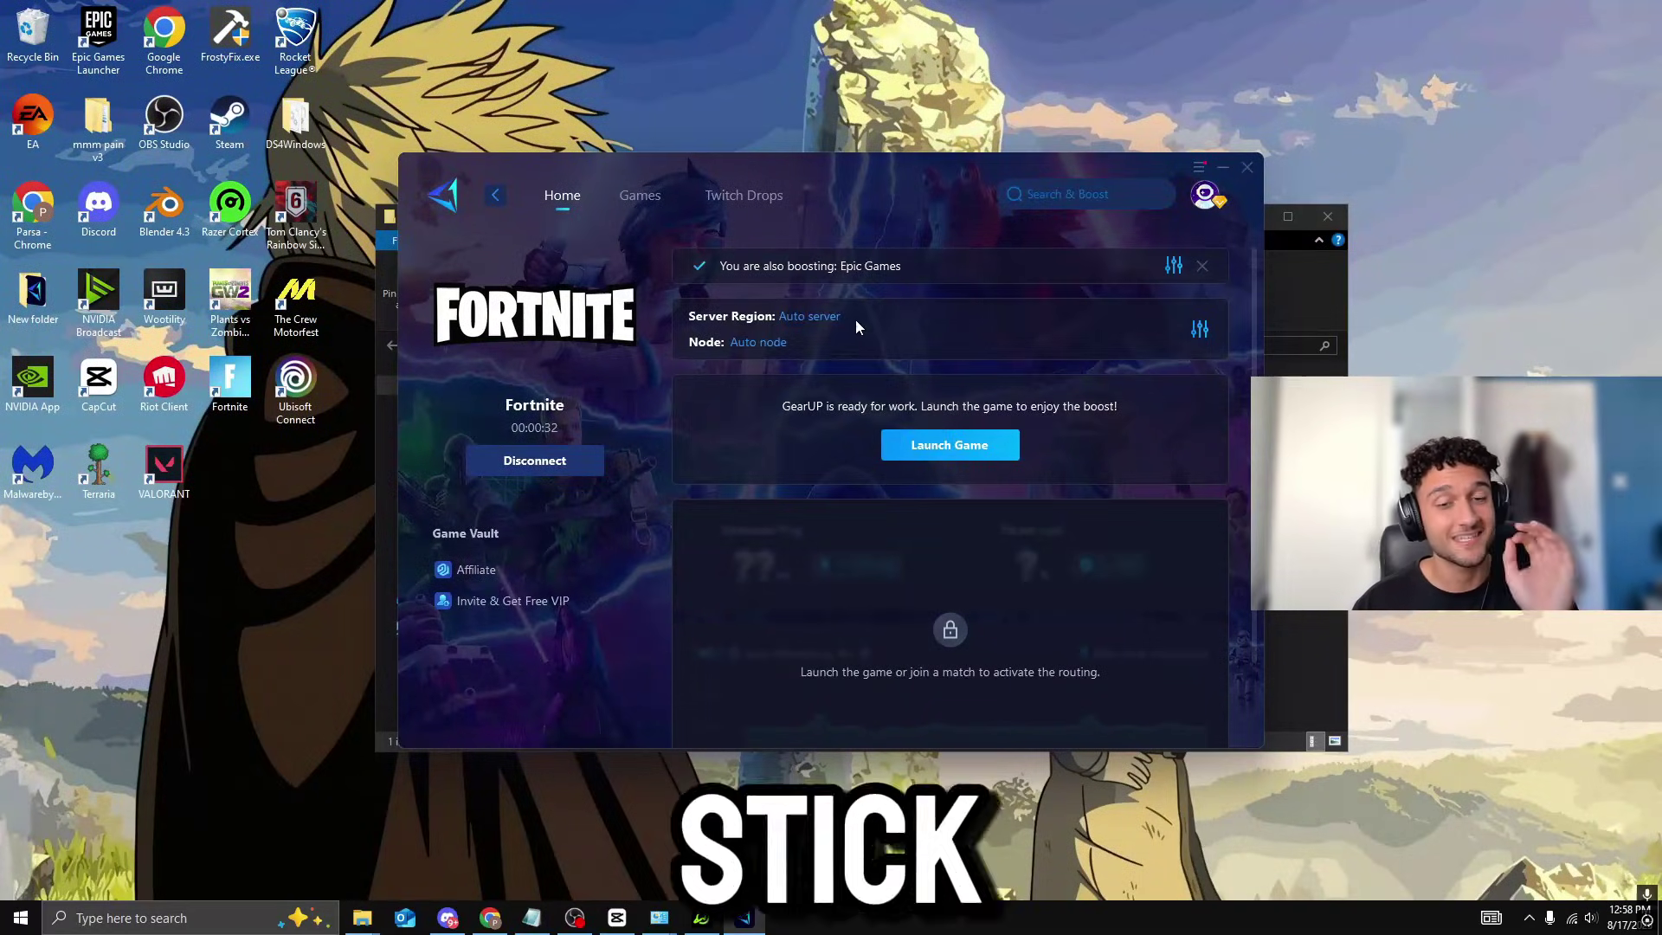
left_click(855, 320)
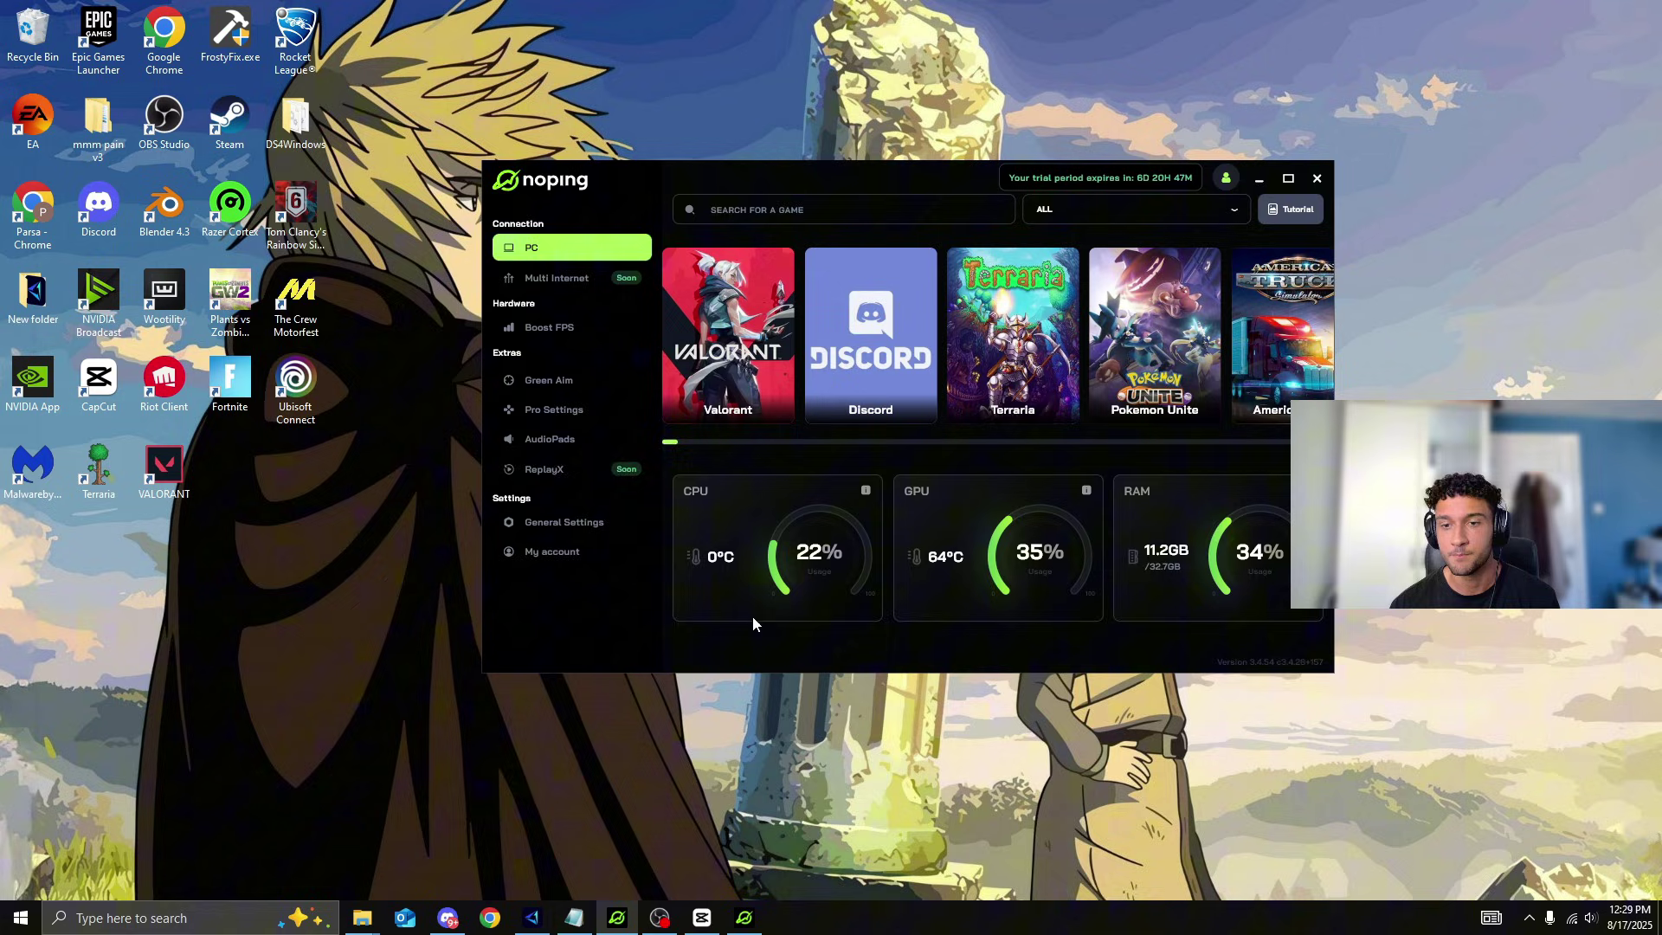
- Search NoPing's game library for 'fortnite', then bring GearUP Booster's Home page forward
left_click(764, 216)
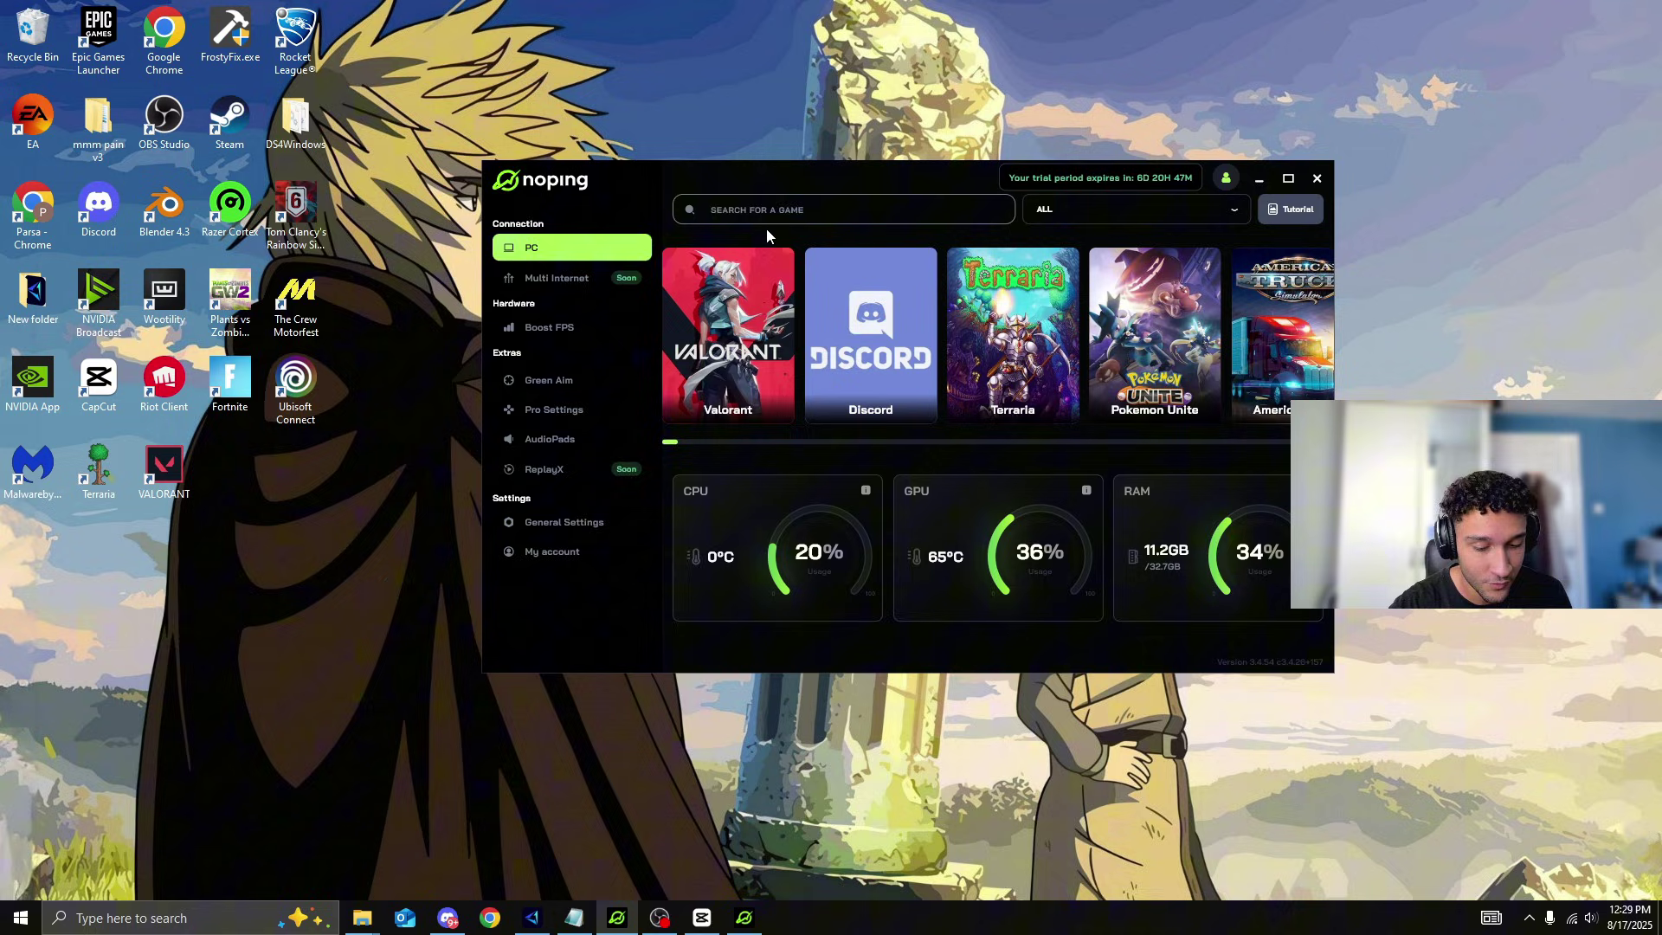
type("fortnite")
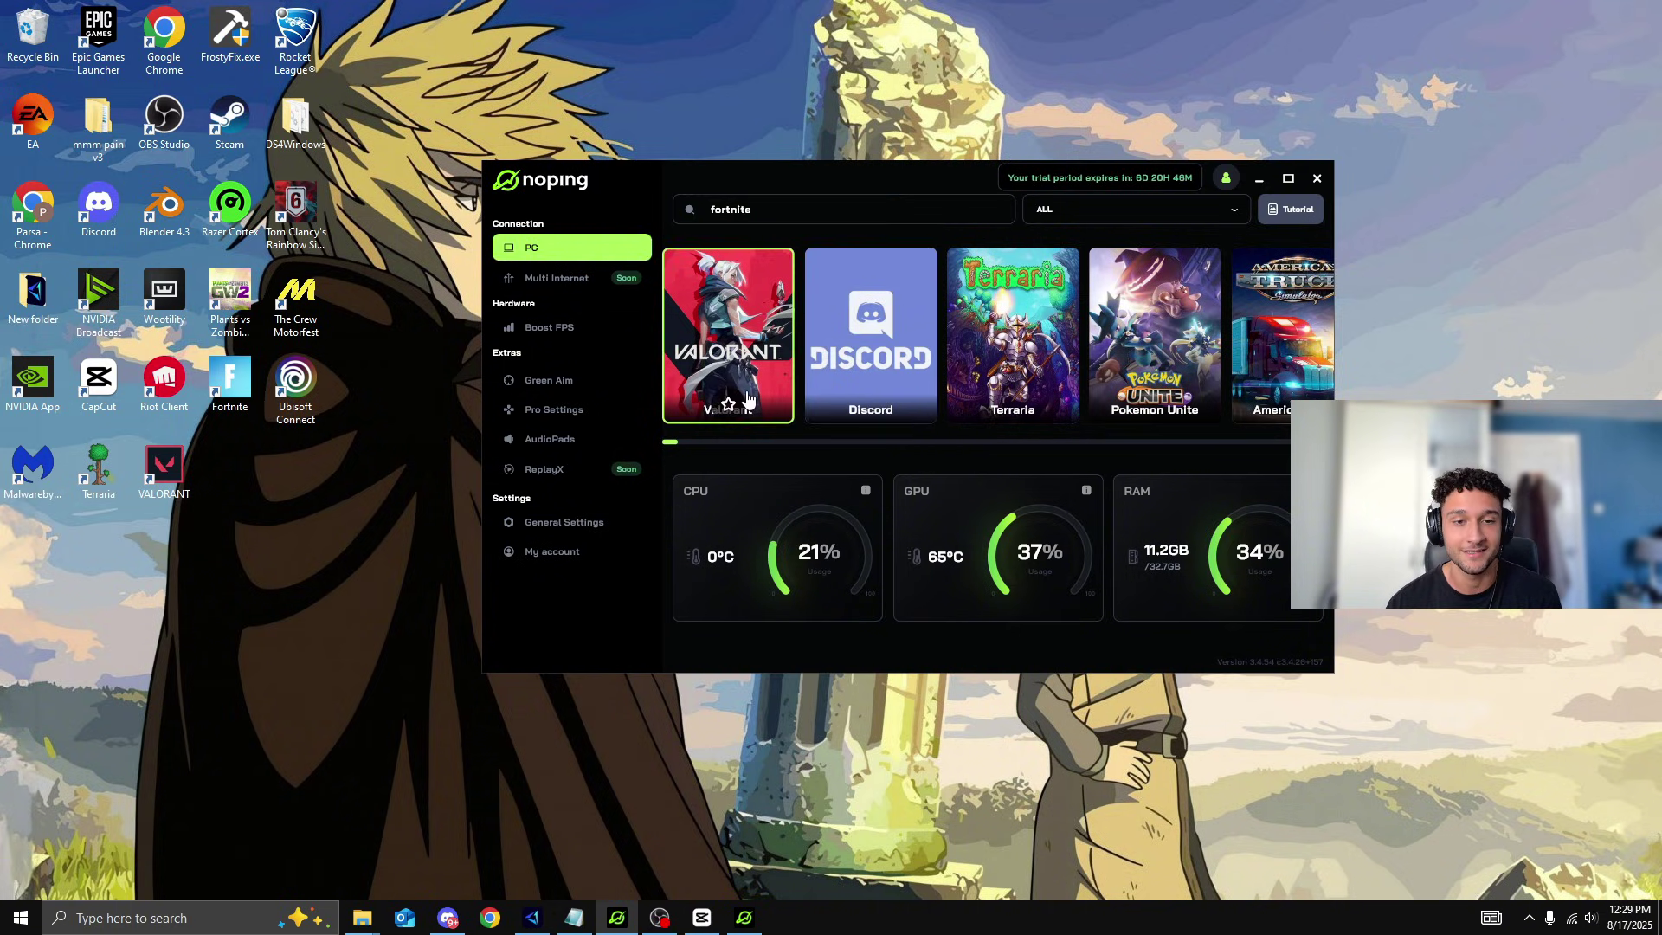
mouse_move(676, 443)
left_mouse_down()
mouse_move(778, 447)
mouse_move(671, 446)
left_mouse_up()
left_click(784, 210)
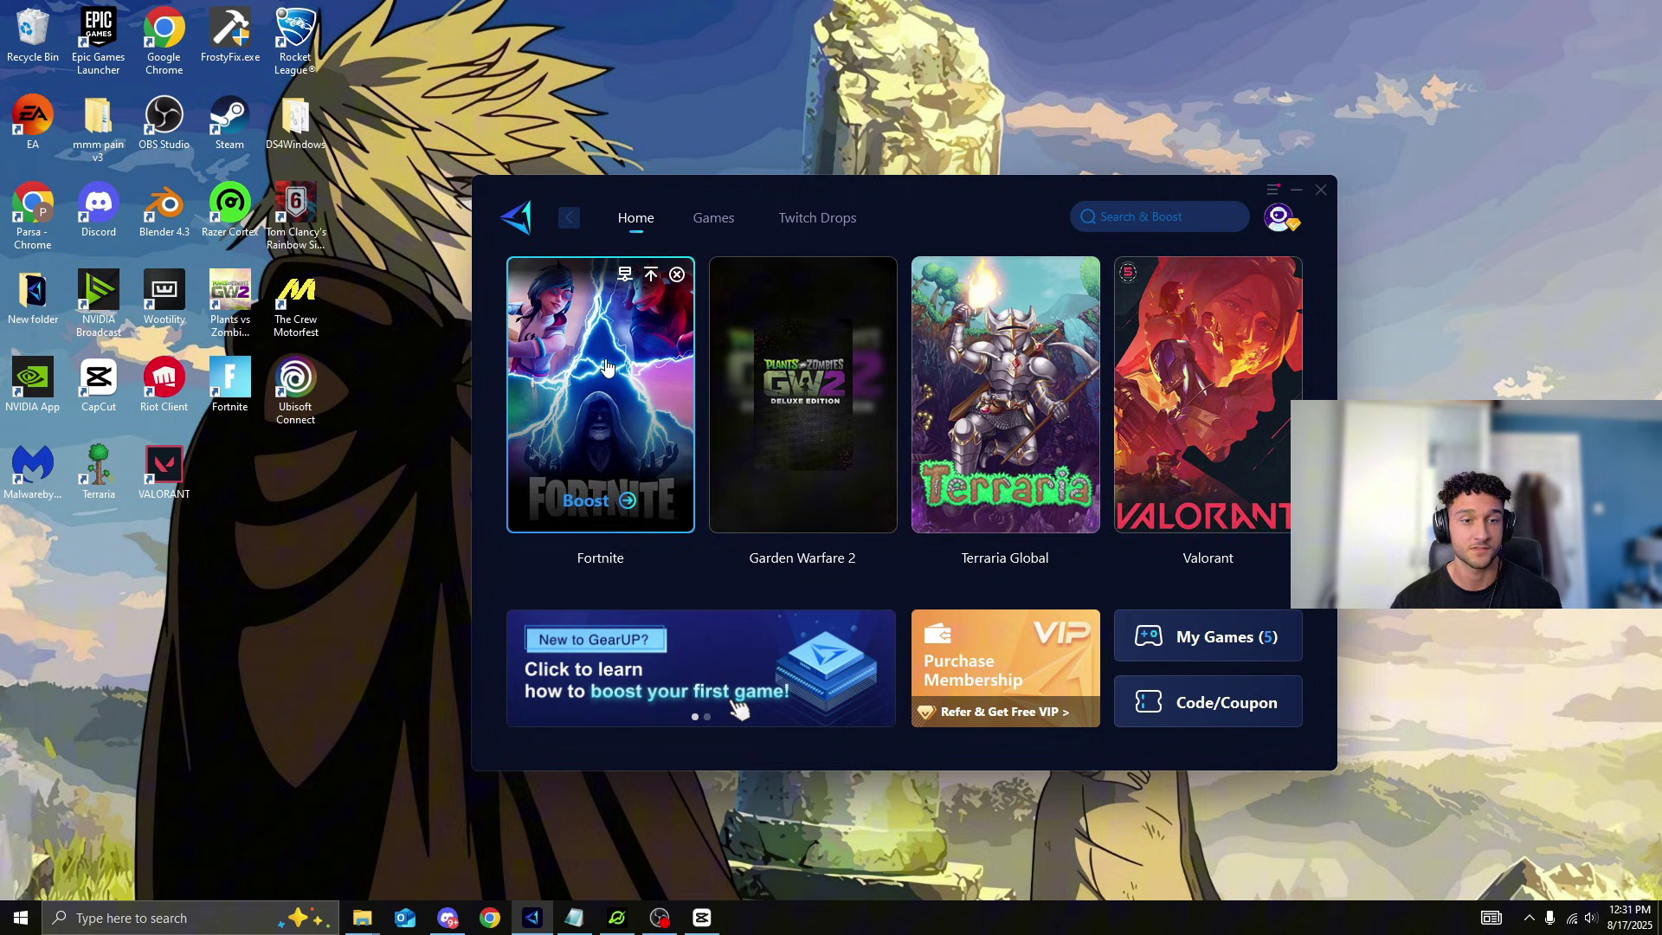
- Browse GearUP's games list filtered to Shooting, then return to its Home page
left_click(708, 221)
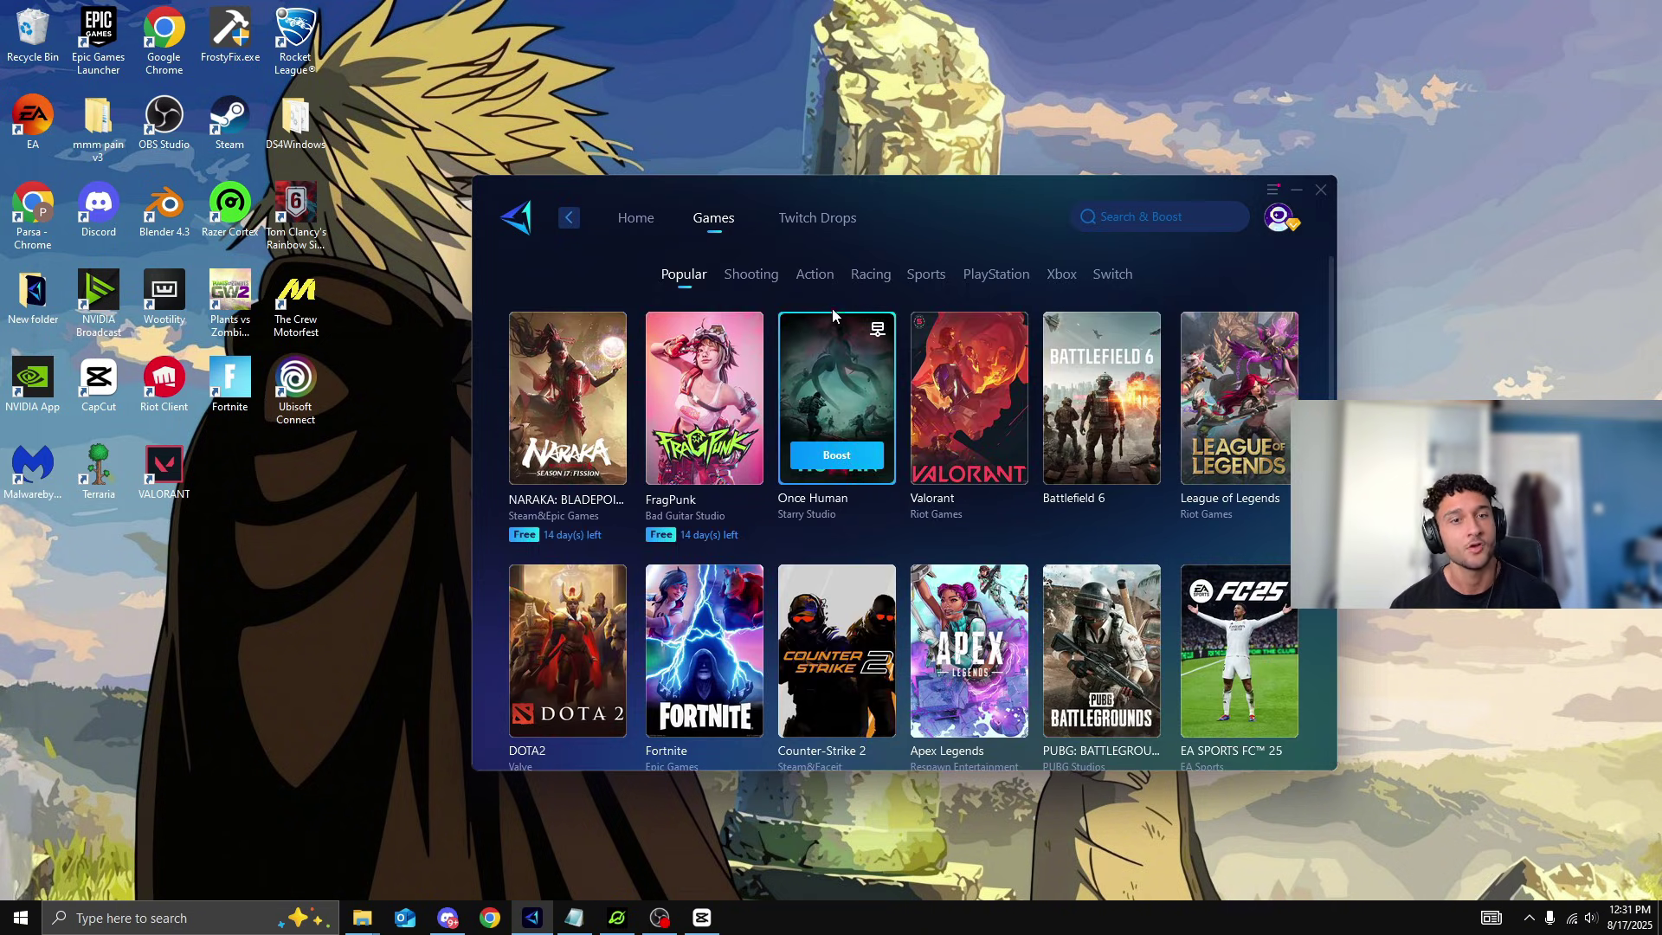
left_click(759, 277)
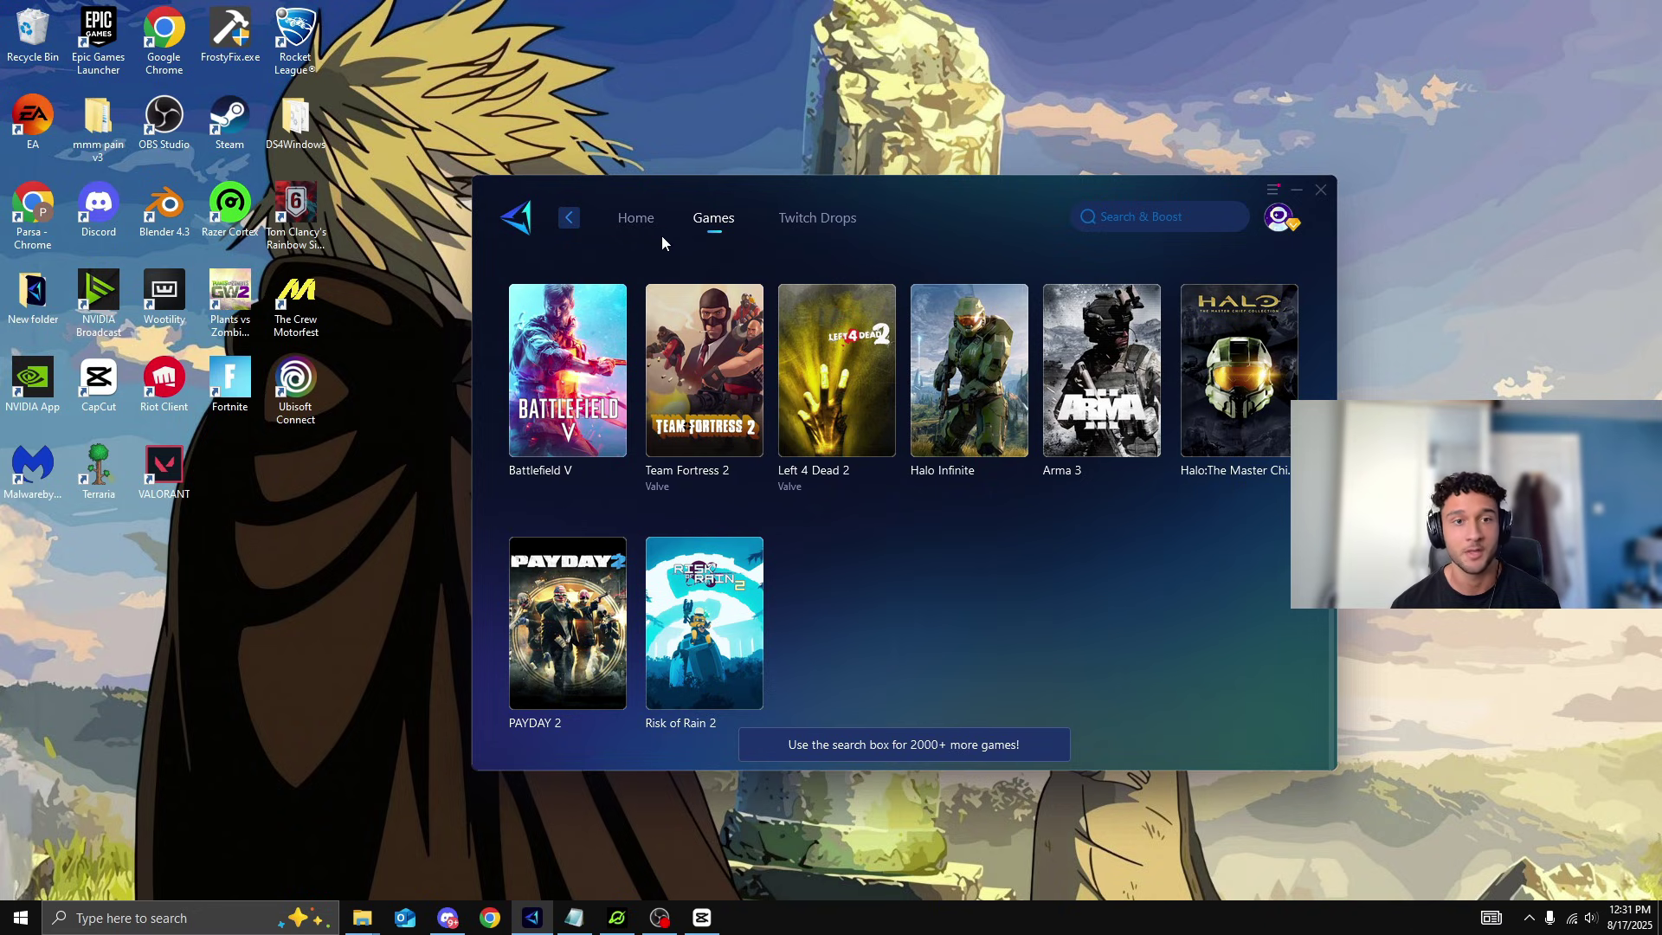
left_click(632, 217)
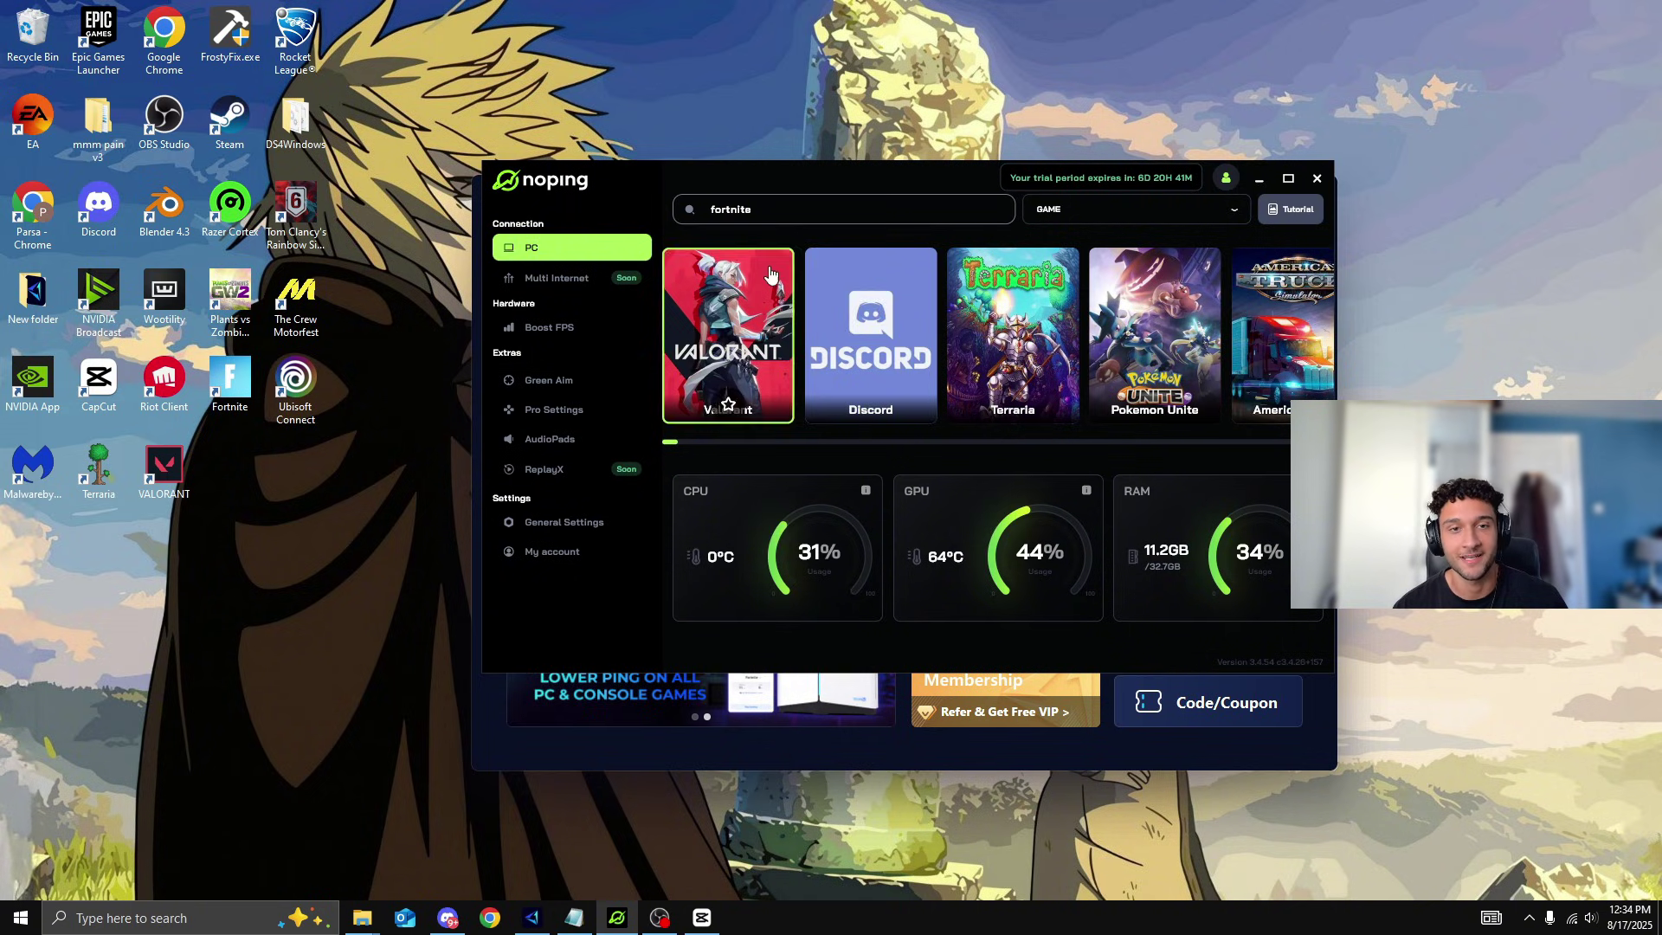
- Scroll NoPing's results carousel to the Fortnite card and bring GearUP Booster forward
left_click_drag(668, 444, 676, 444)
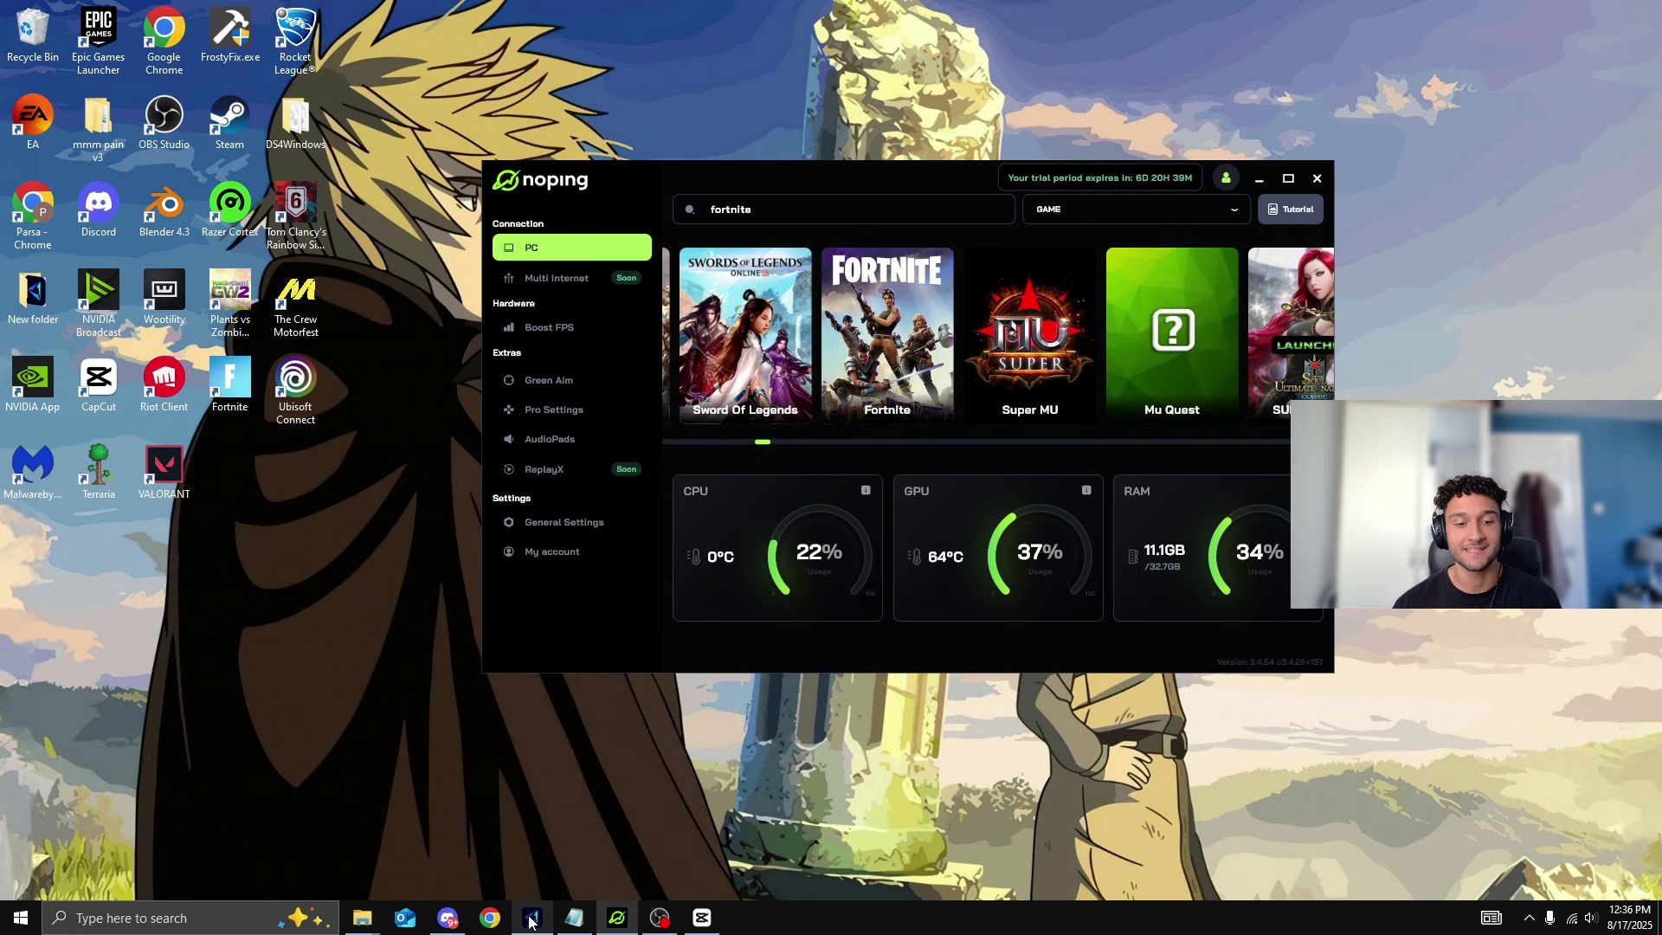
left_click(531, 920)
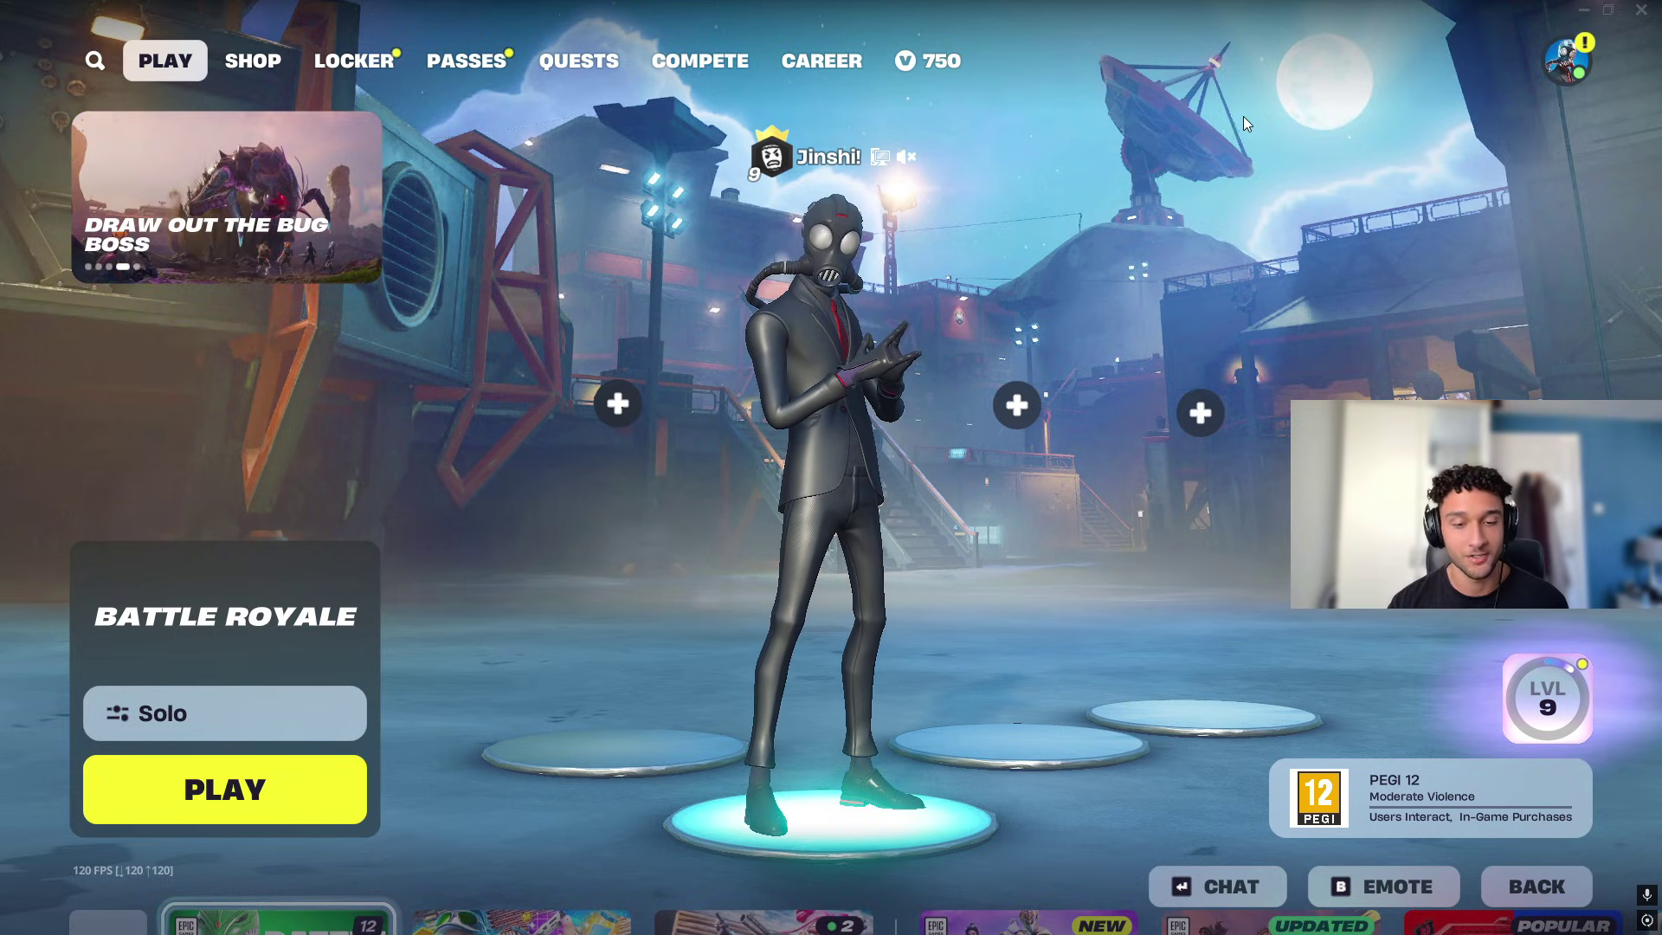
- Open the Windows Start menu over the Fortnite lobby
key("super")
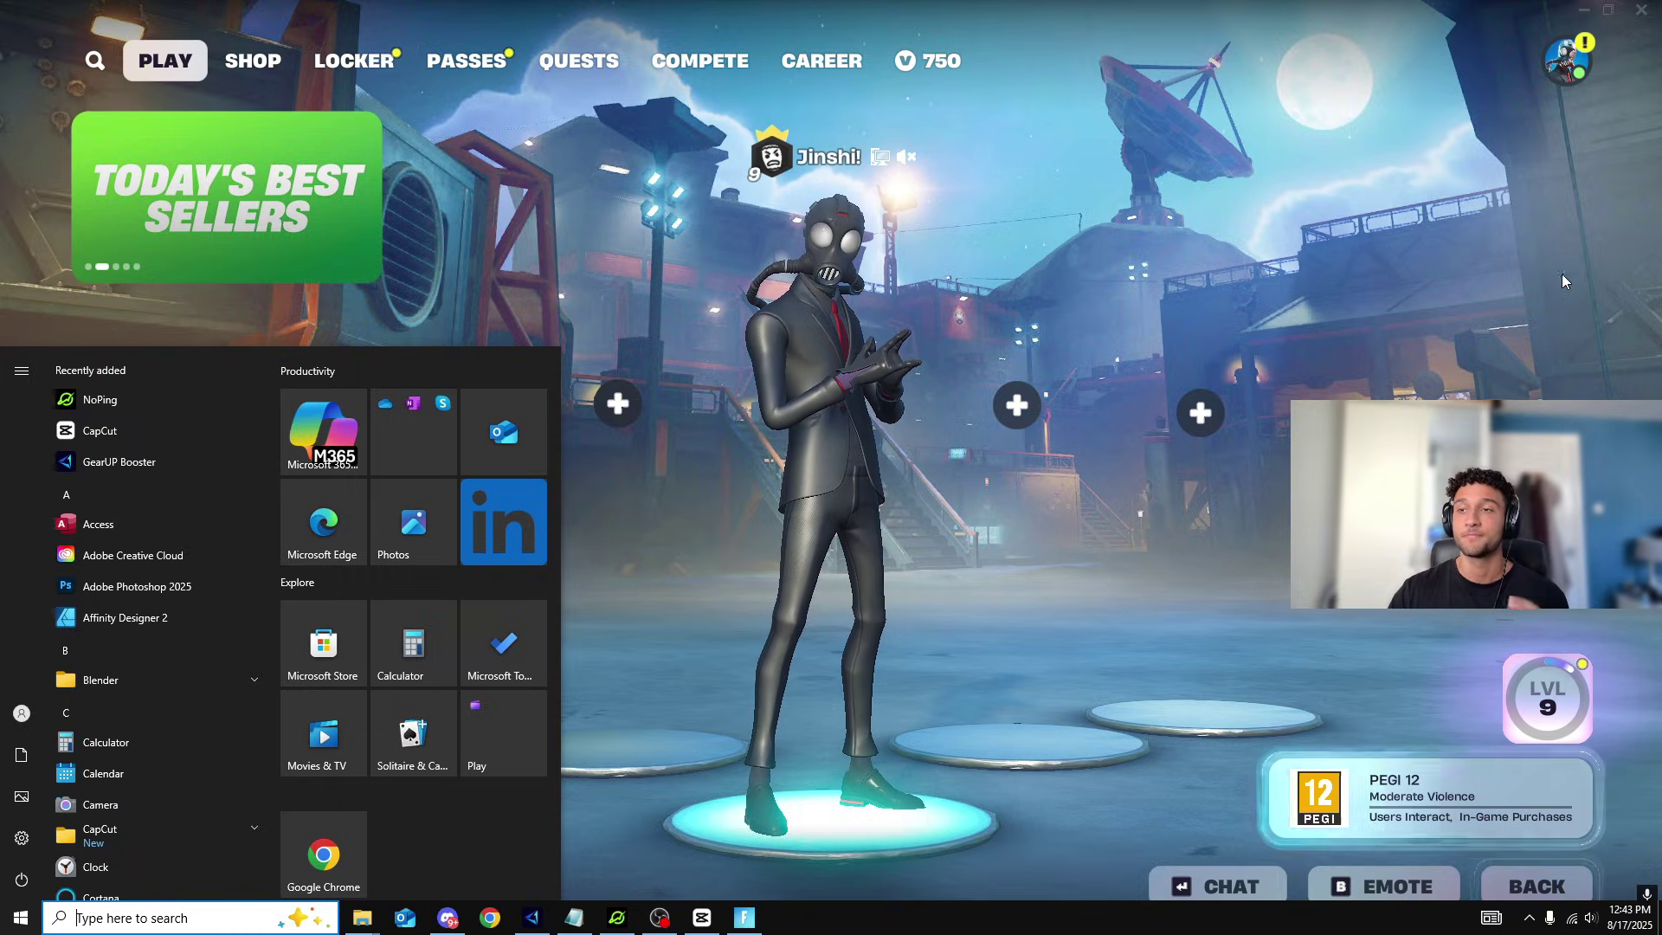
- Check Fortnite's Game settings, where the matchmaking region is Europe (55ms)
left_click(1502, 888)
left_click(1141, 692)
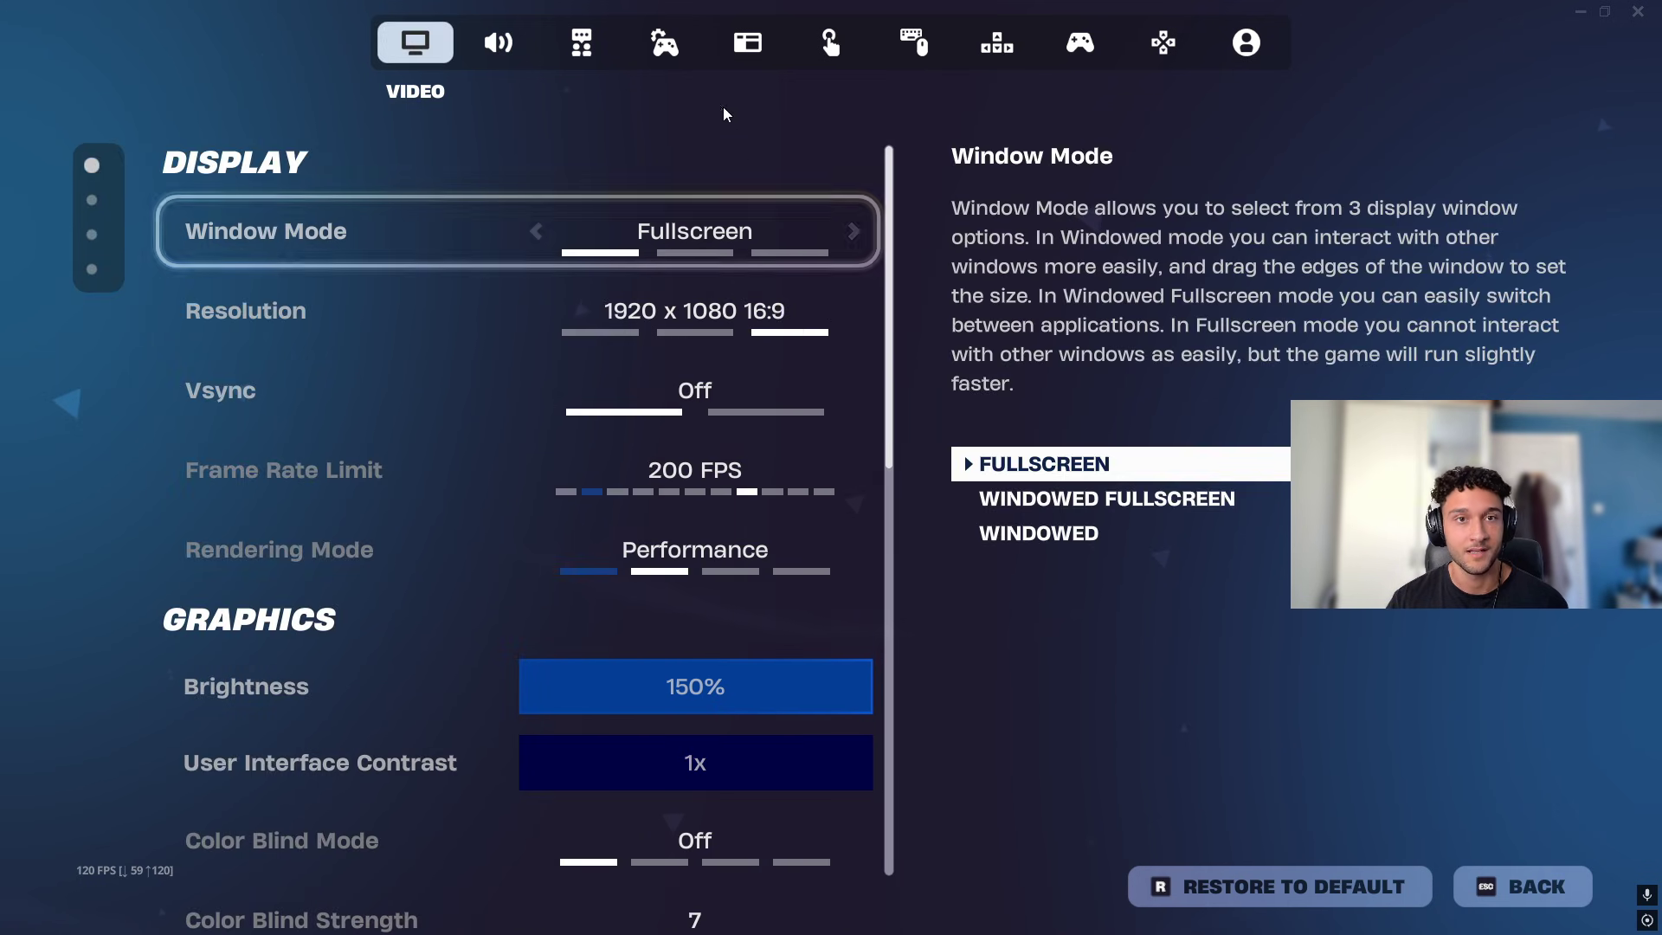
left_click(676, 36)
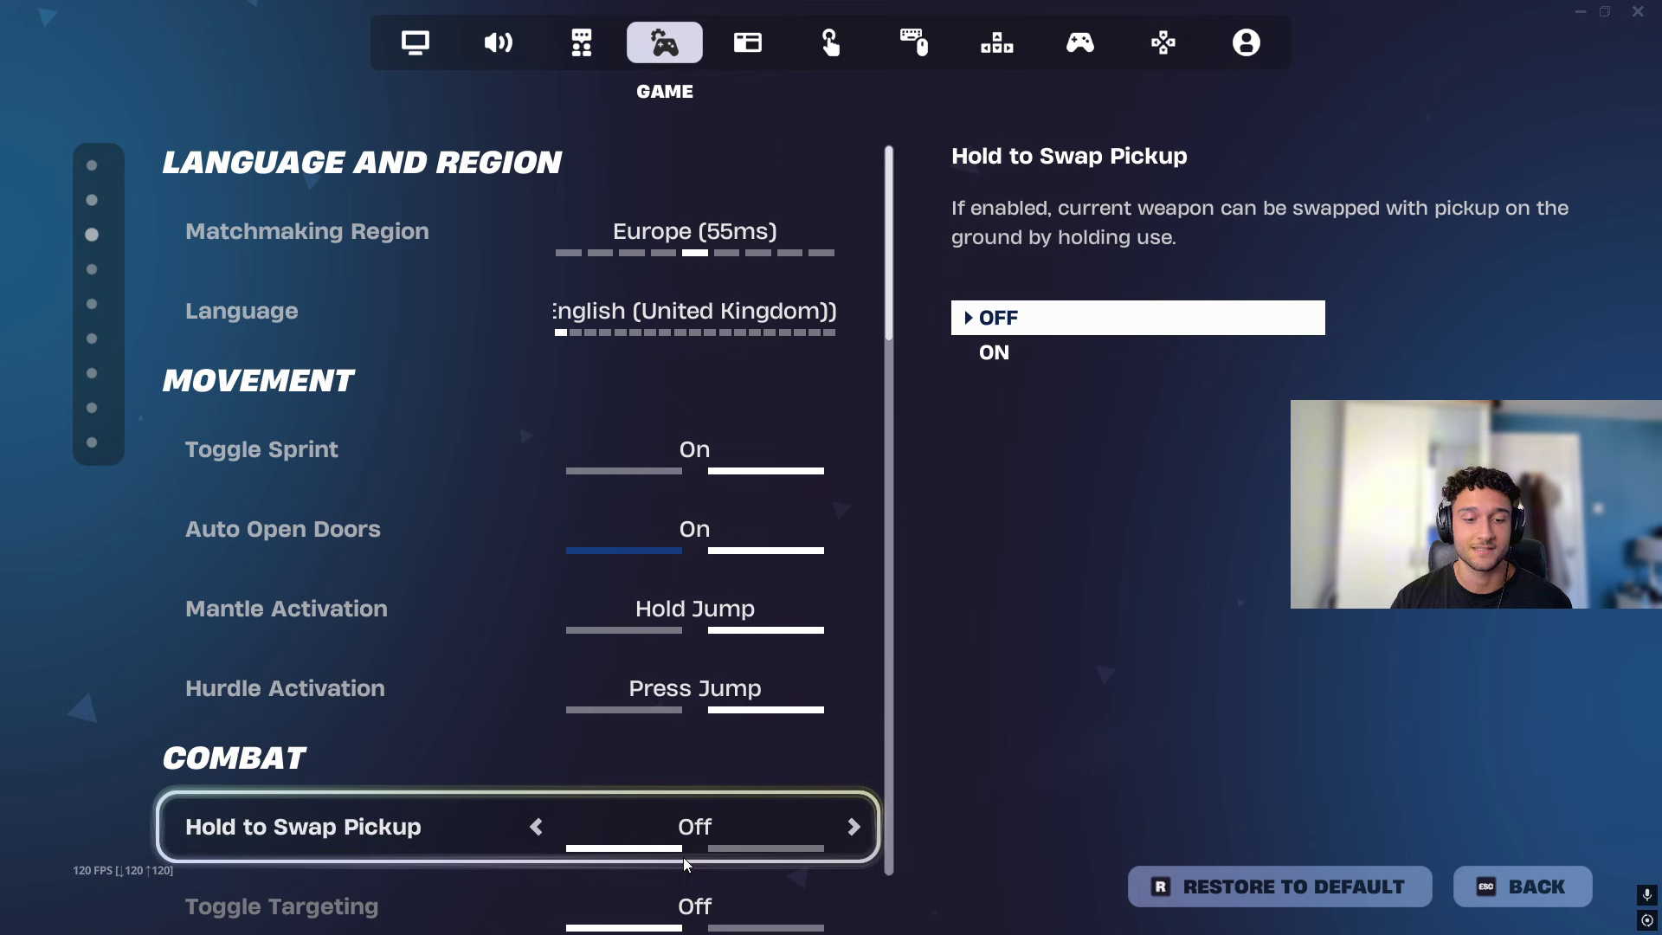
- Close the Fortnite window from its taskbar icon
key("super")
right_click(743, 918)
left_click(733, 882)
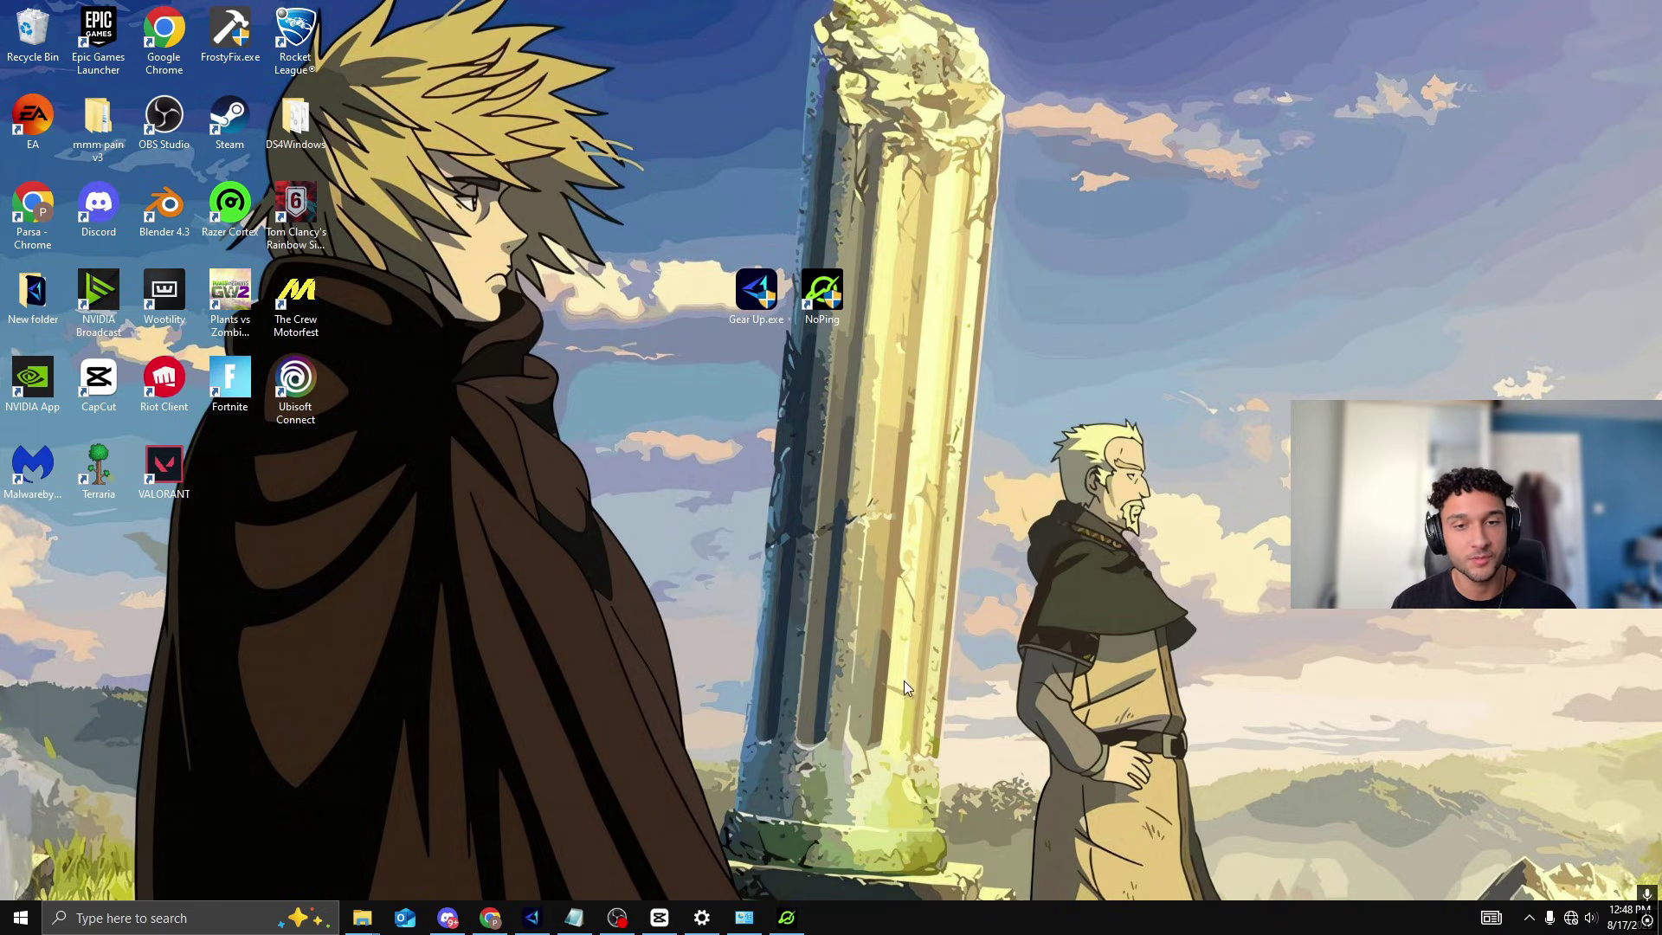
- Select London 03 (Europe West, about 7 ms) on NoPing's Fortnite server page
left_click(787, 919)
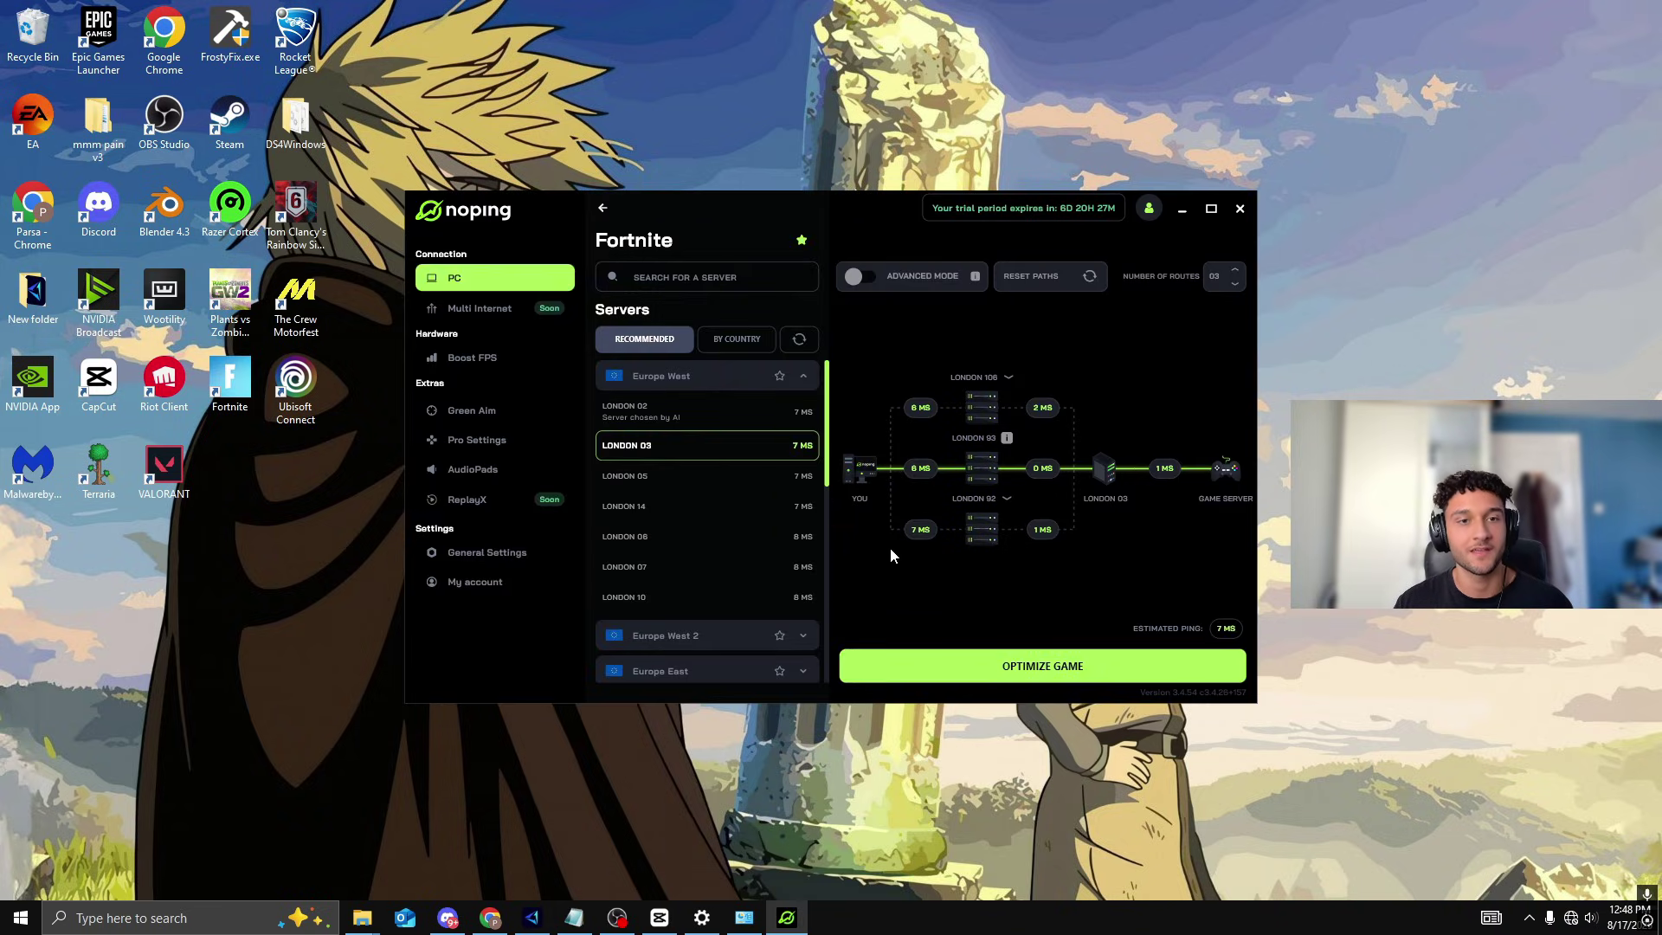
left_click(604, 210)
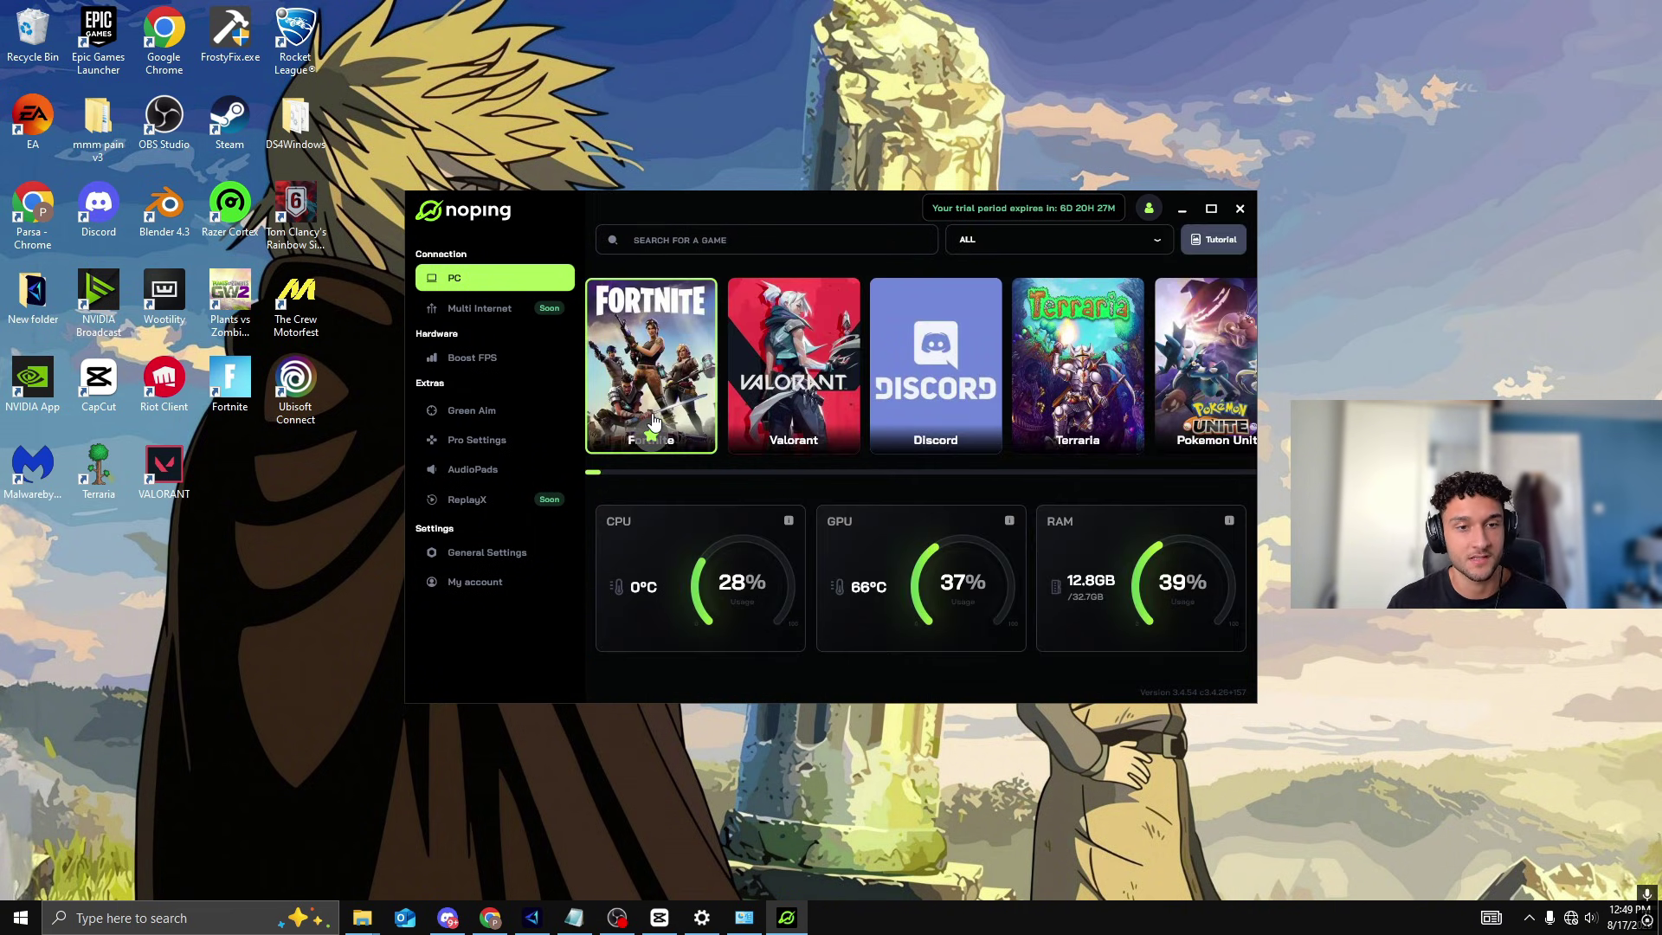
left_click(684, 239)
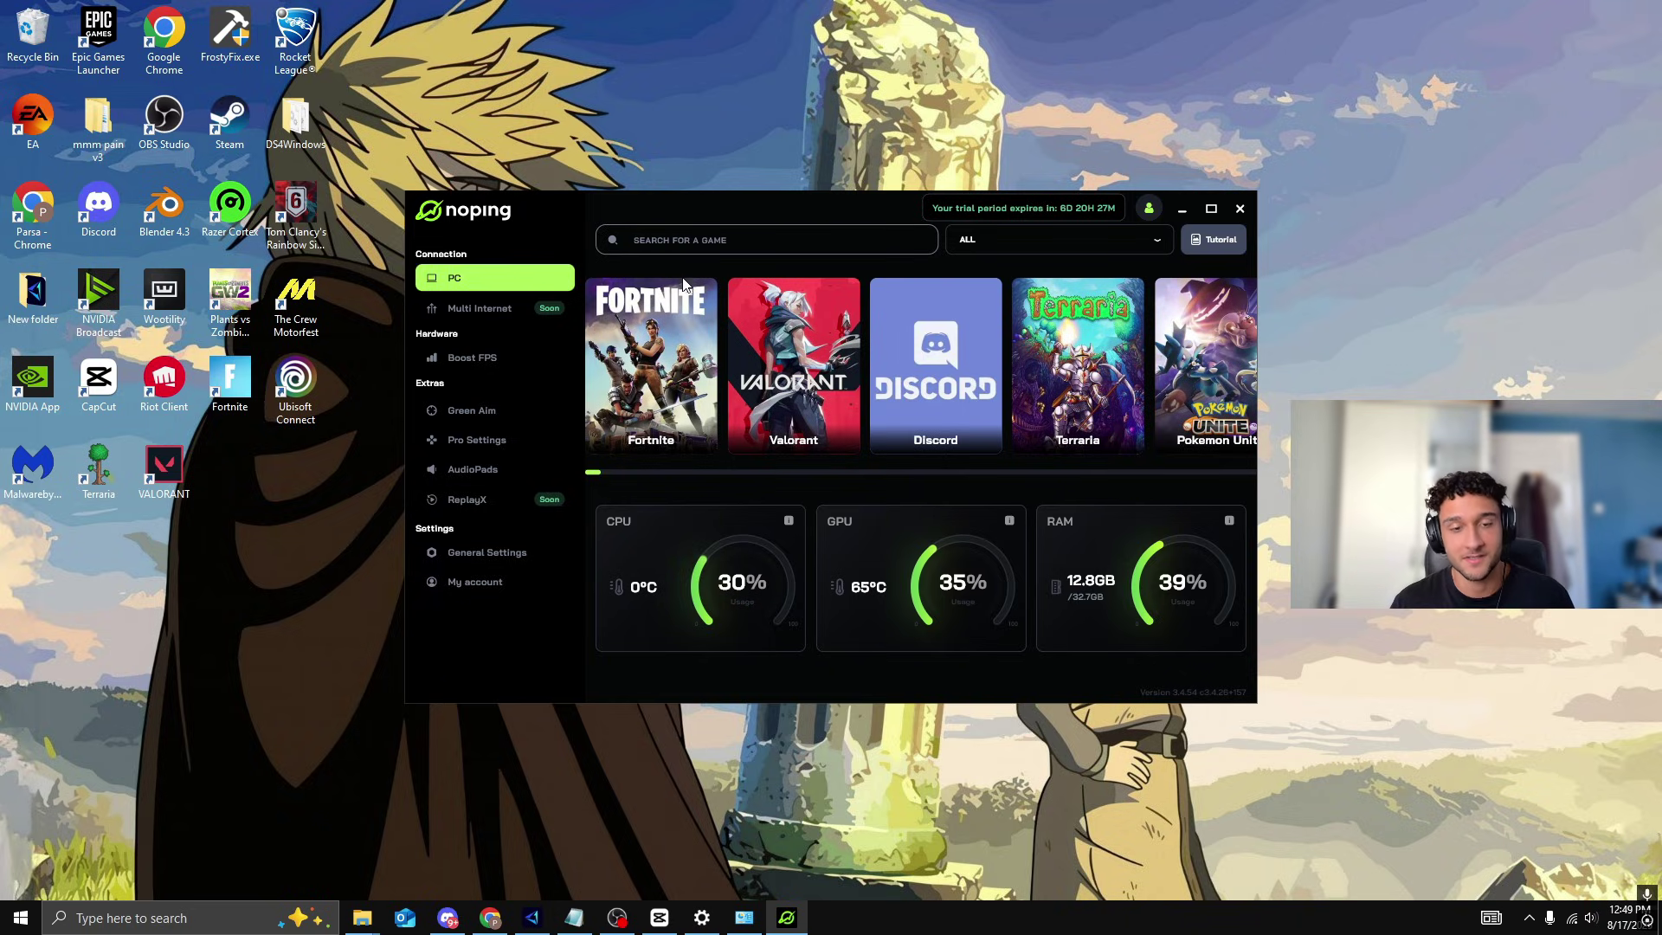
left_click(640, 370)
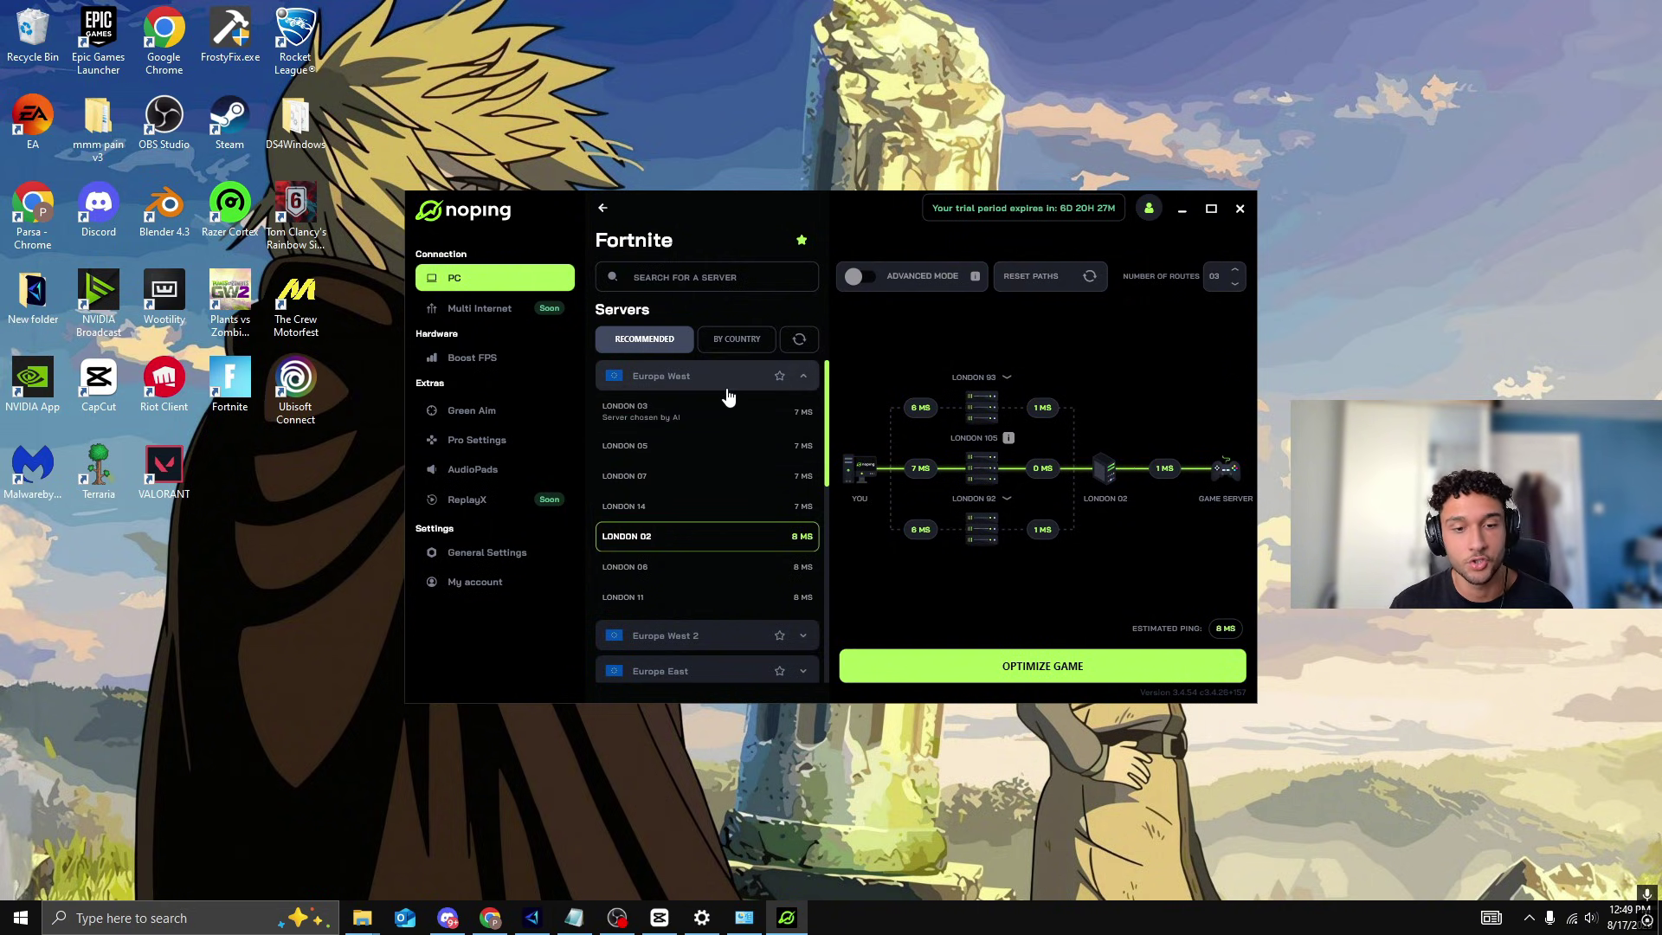
scroll(687, 675, "down", 3)
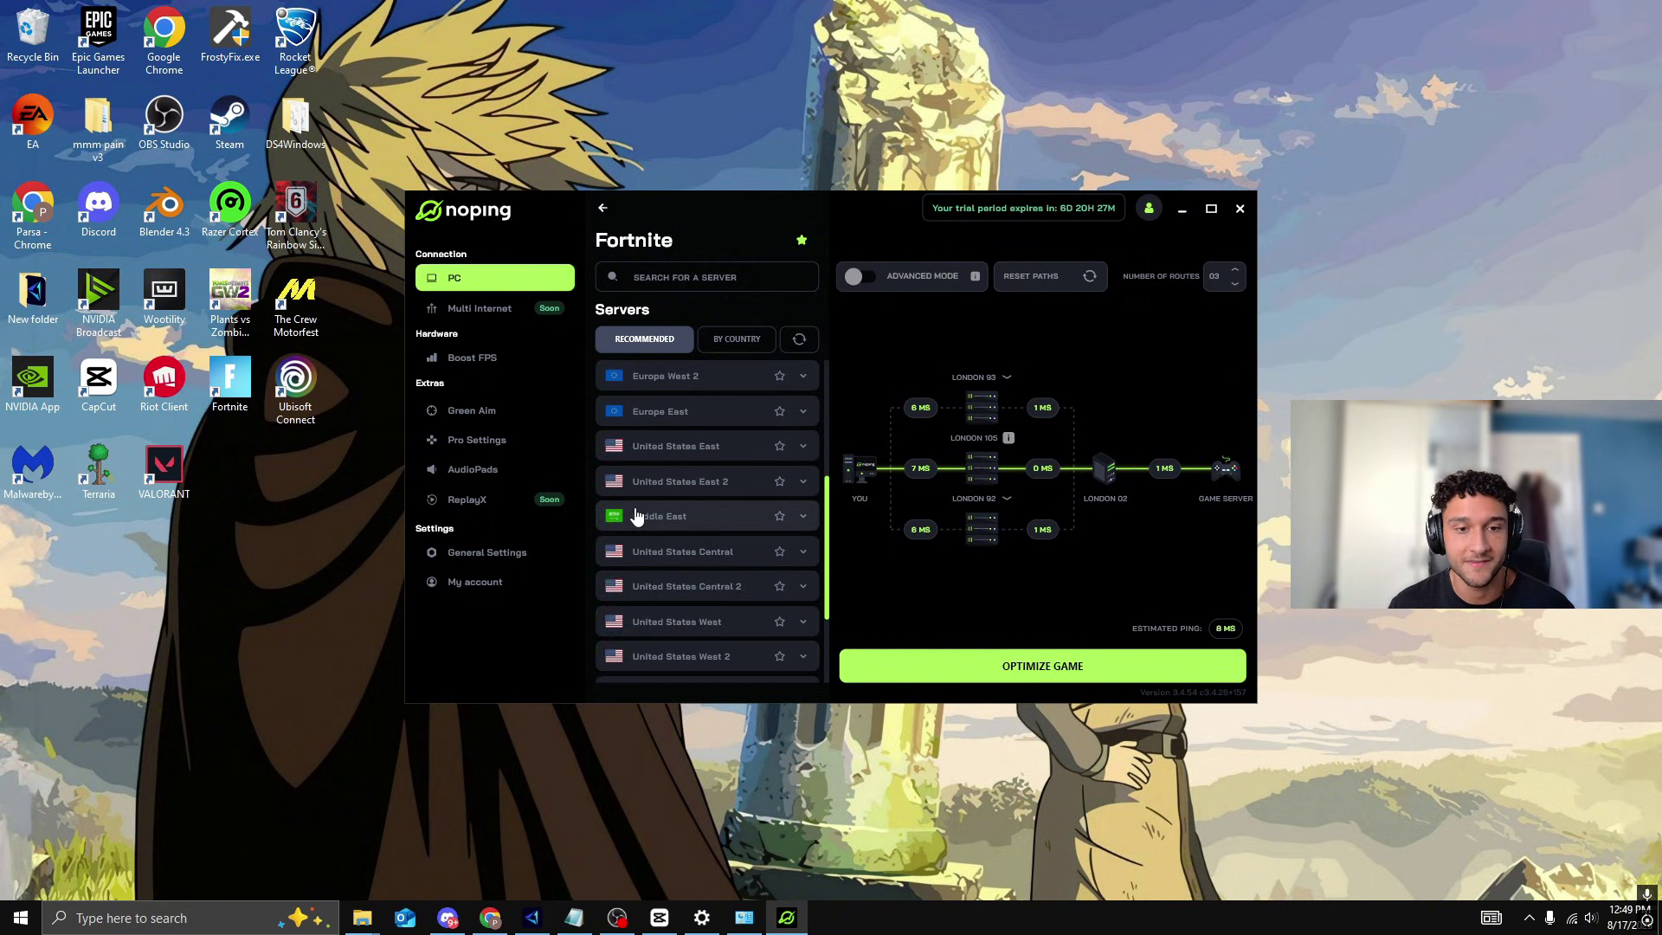
scroll(669, 456, "up", 3)
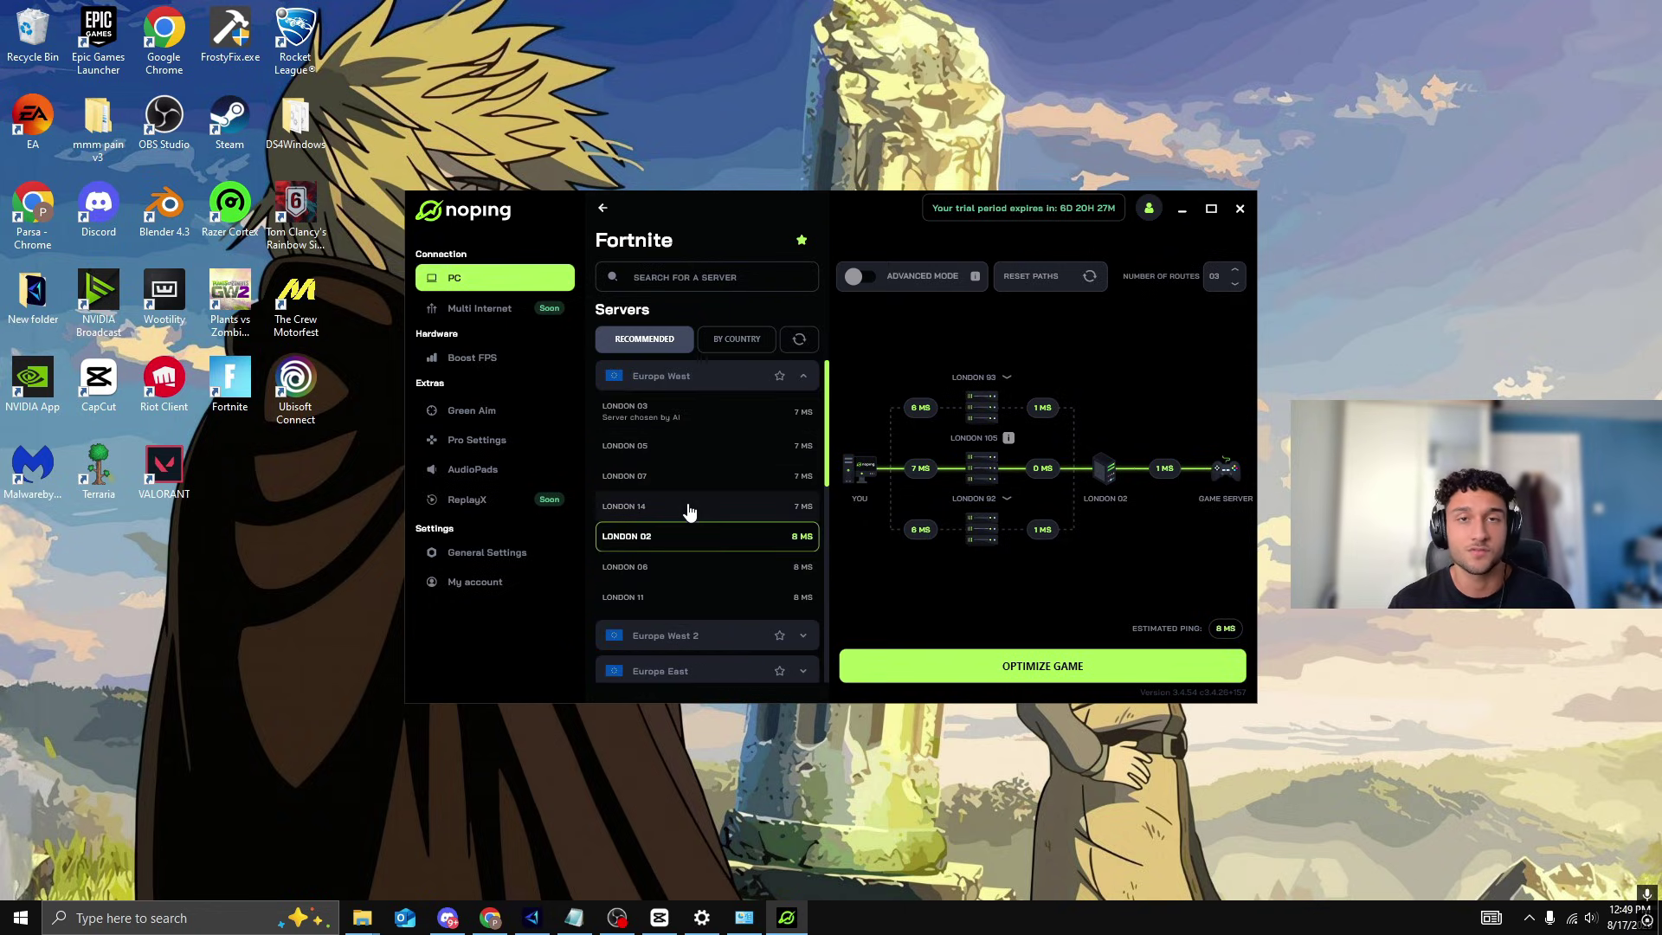
left_click(689, 418)
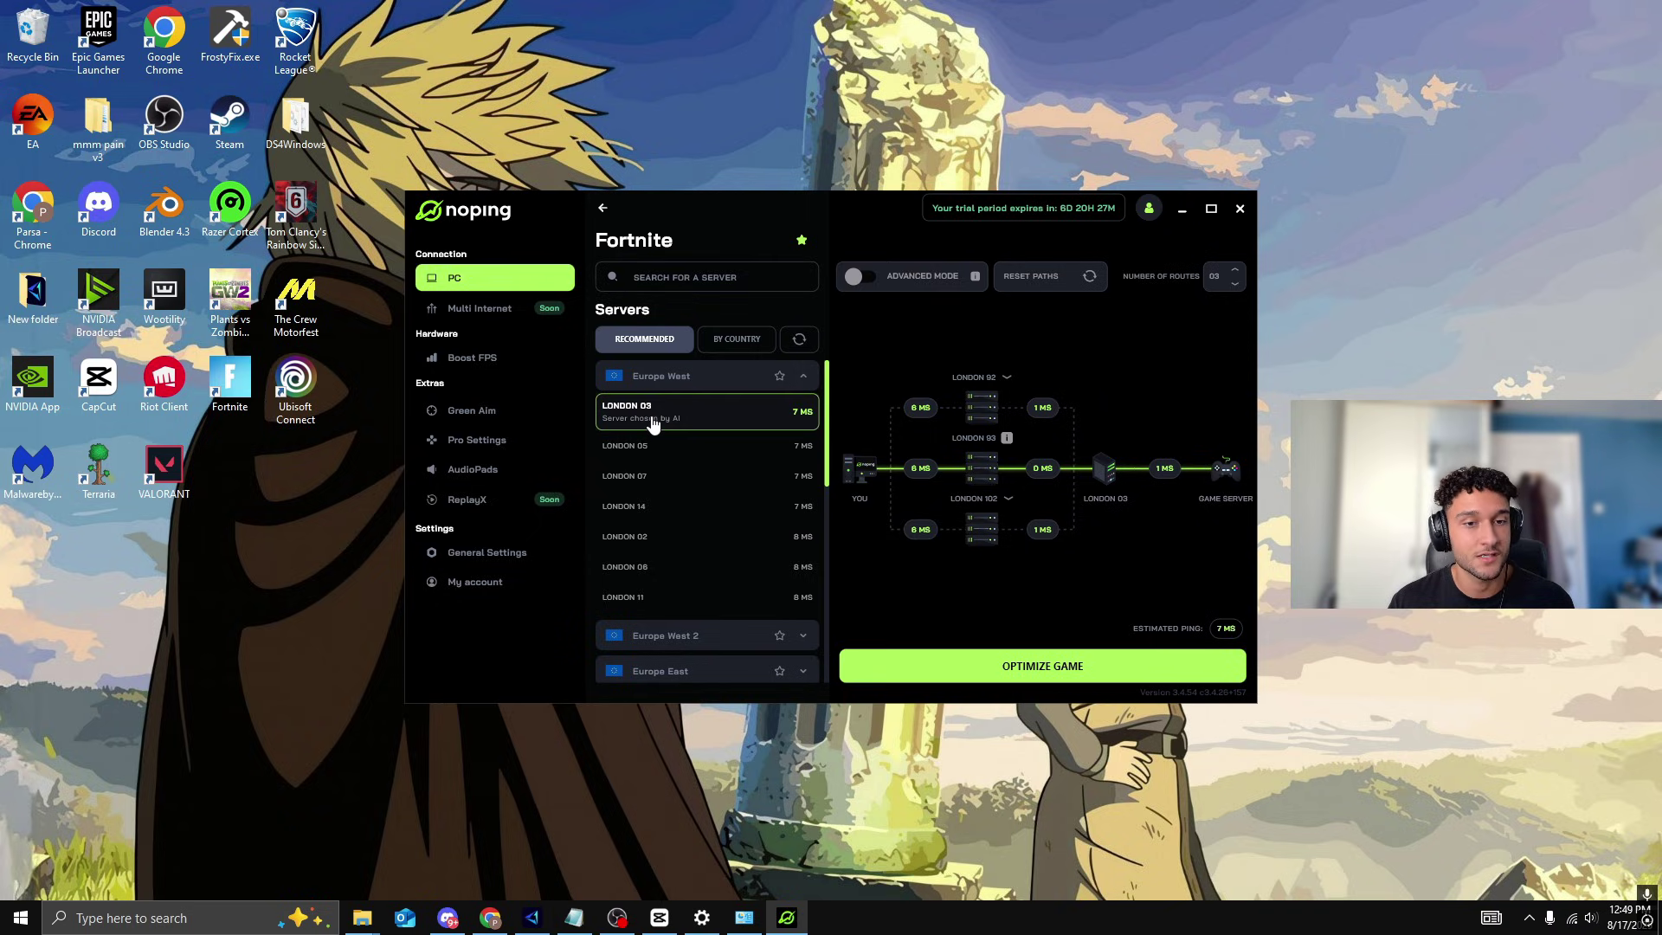
- Start NoPing's optimisation of Fortnite through the London 03 server
left_click(1021, 675)
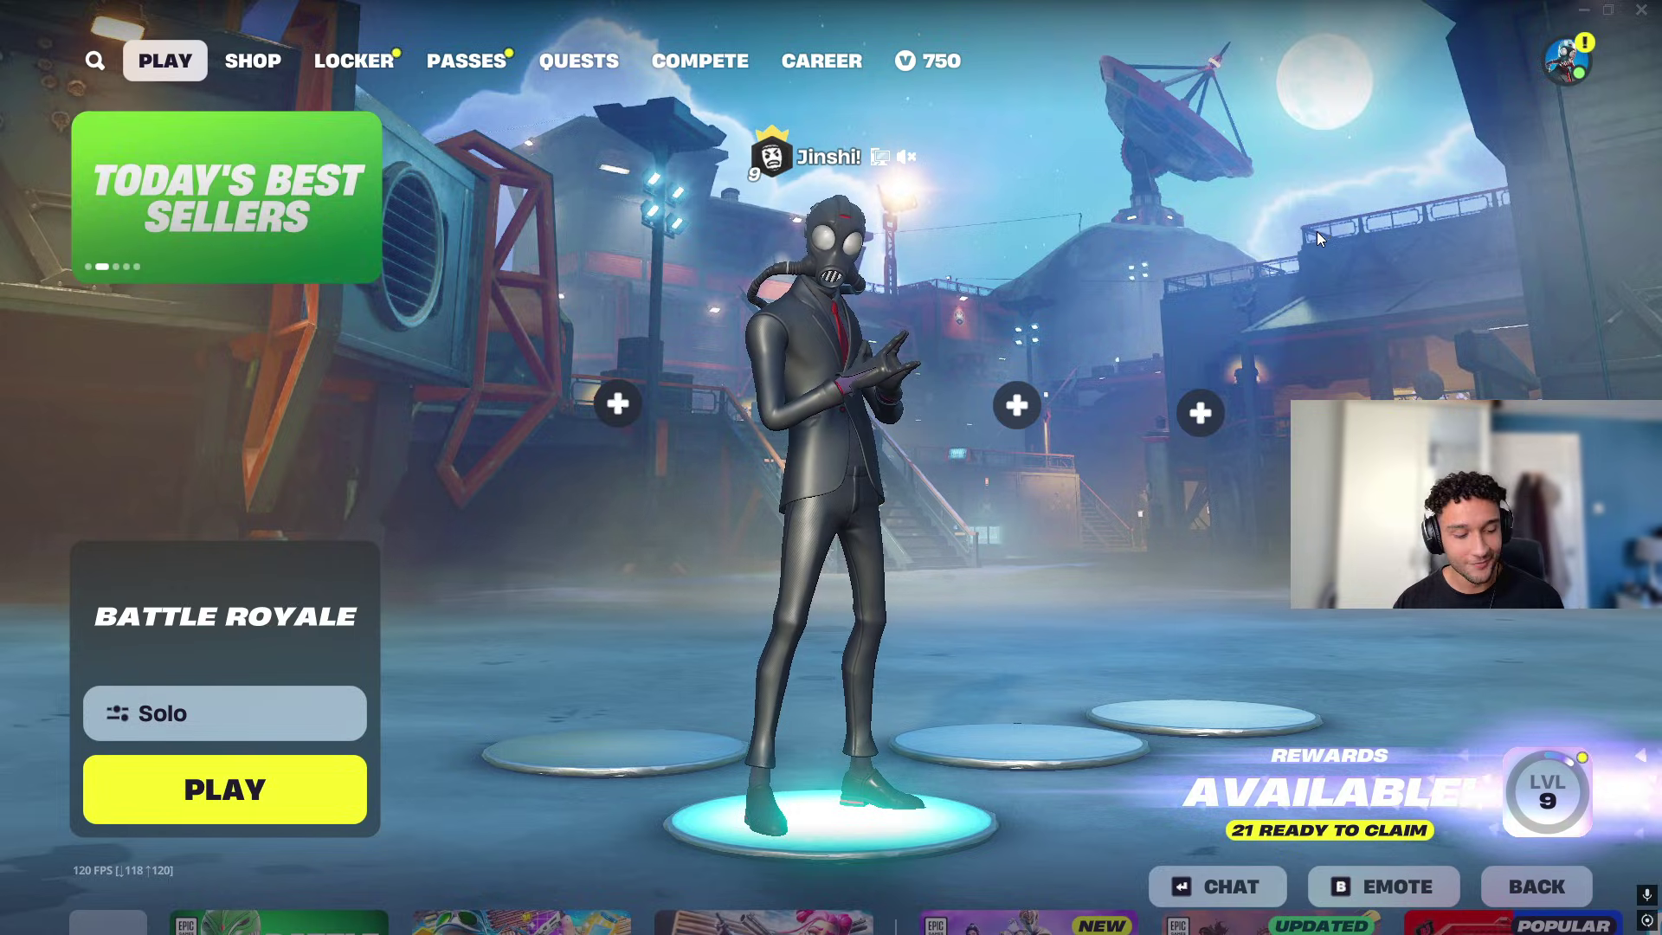
key("super")
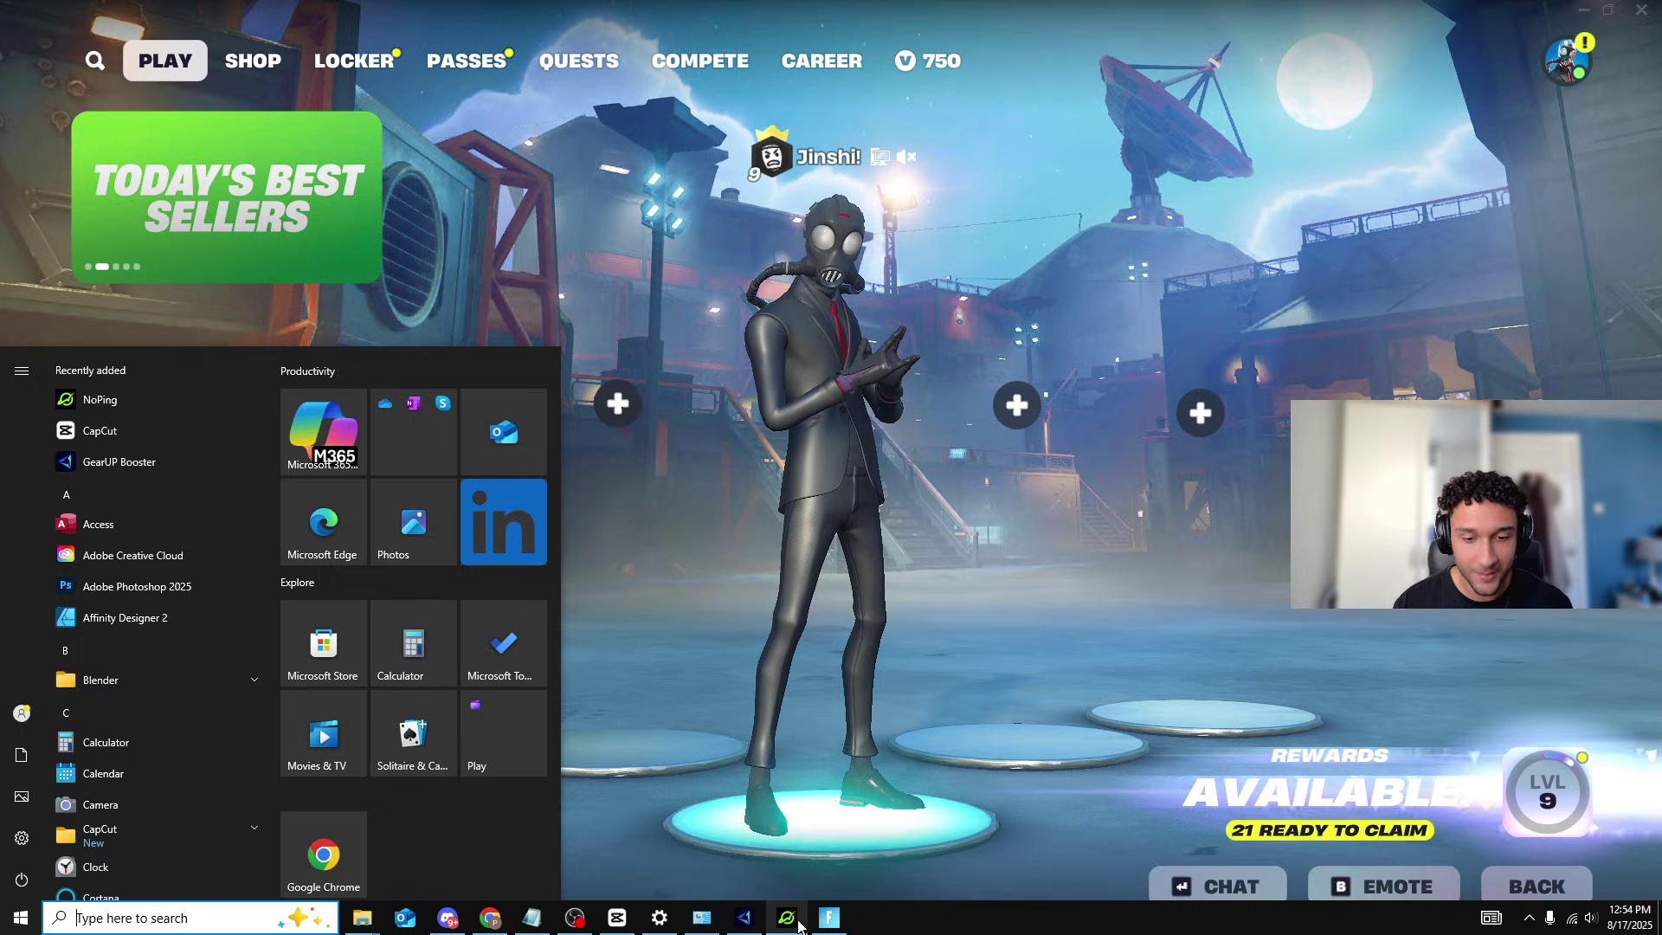
left_click(786, 918)
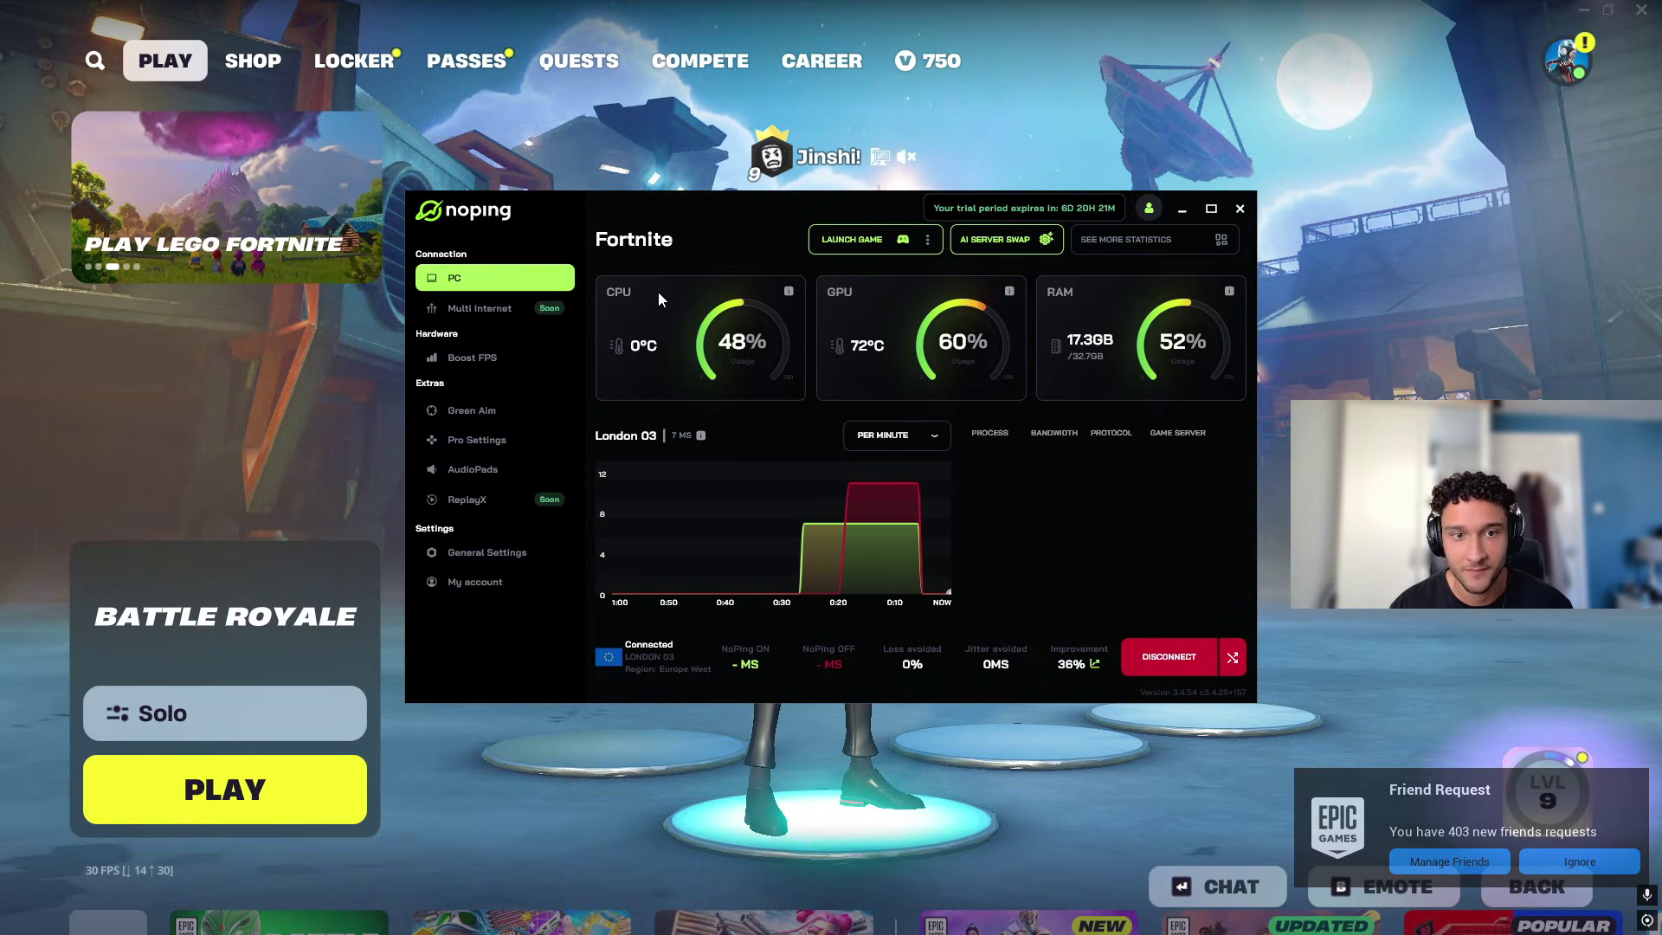
mouse_move(790, 288)
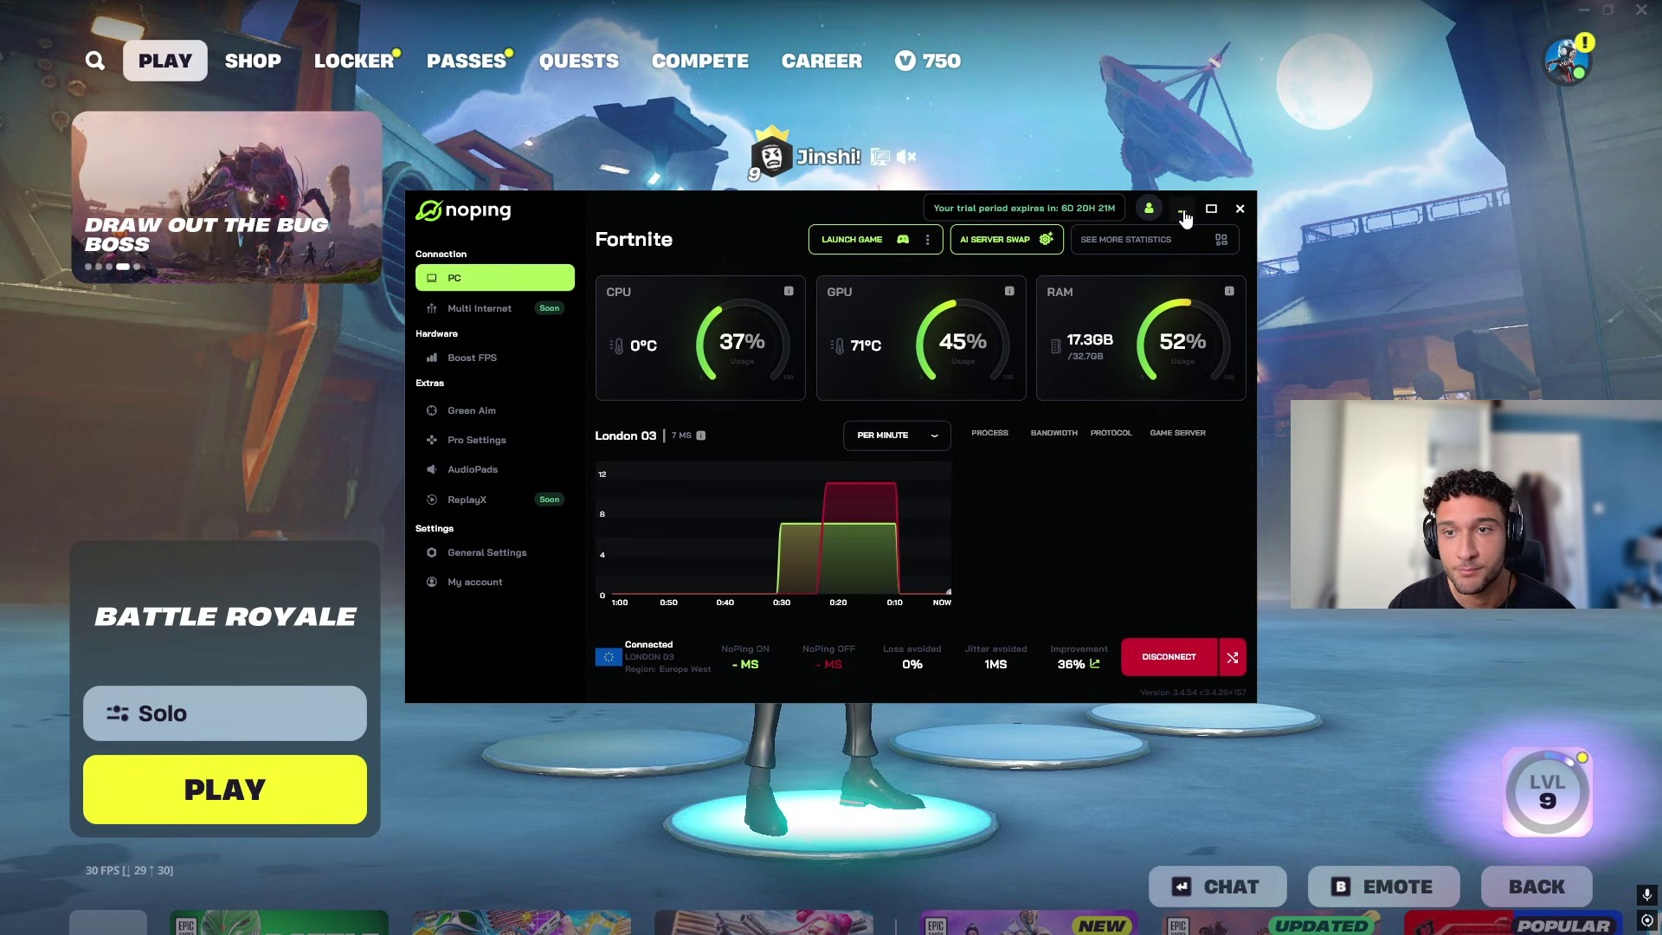
left_click(1240, 209)
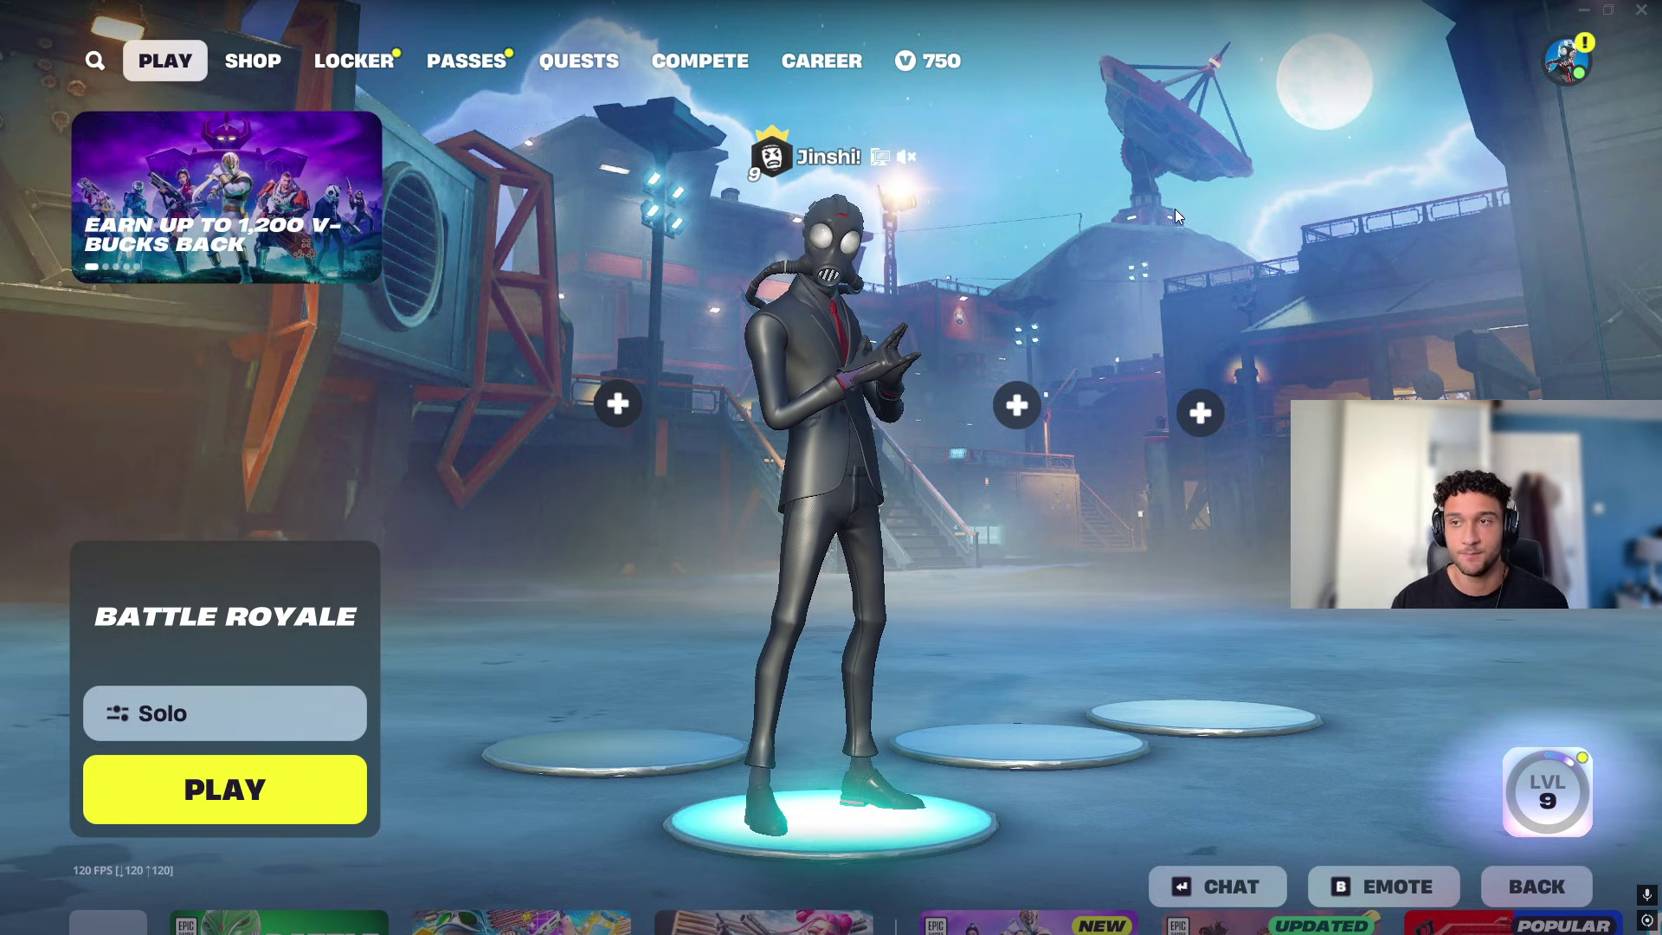
- Open Fortnite's Game settings to recheck the matchmaking region ping
left_click(1583, 60)
left_click(1143, 694)
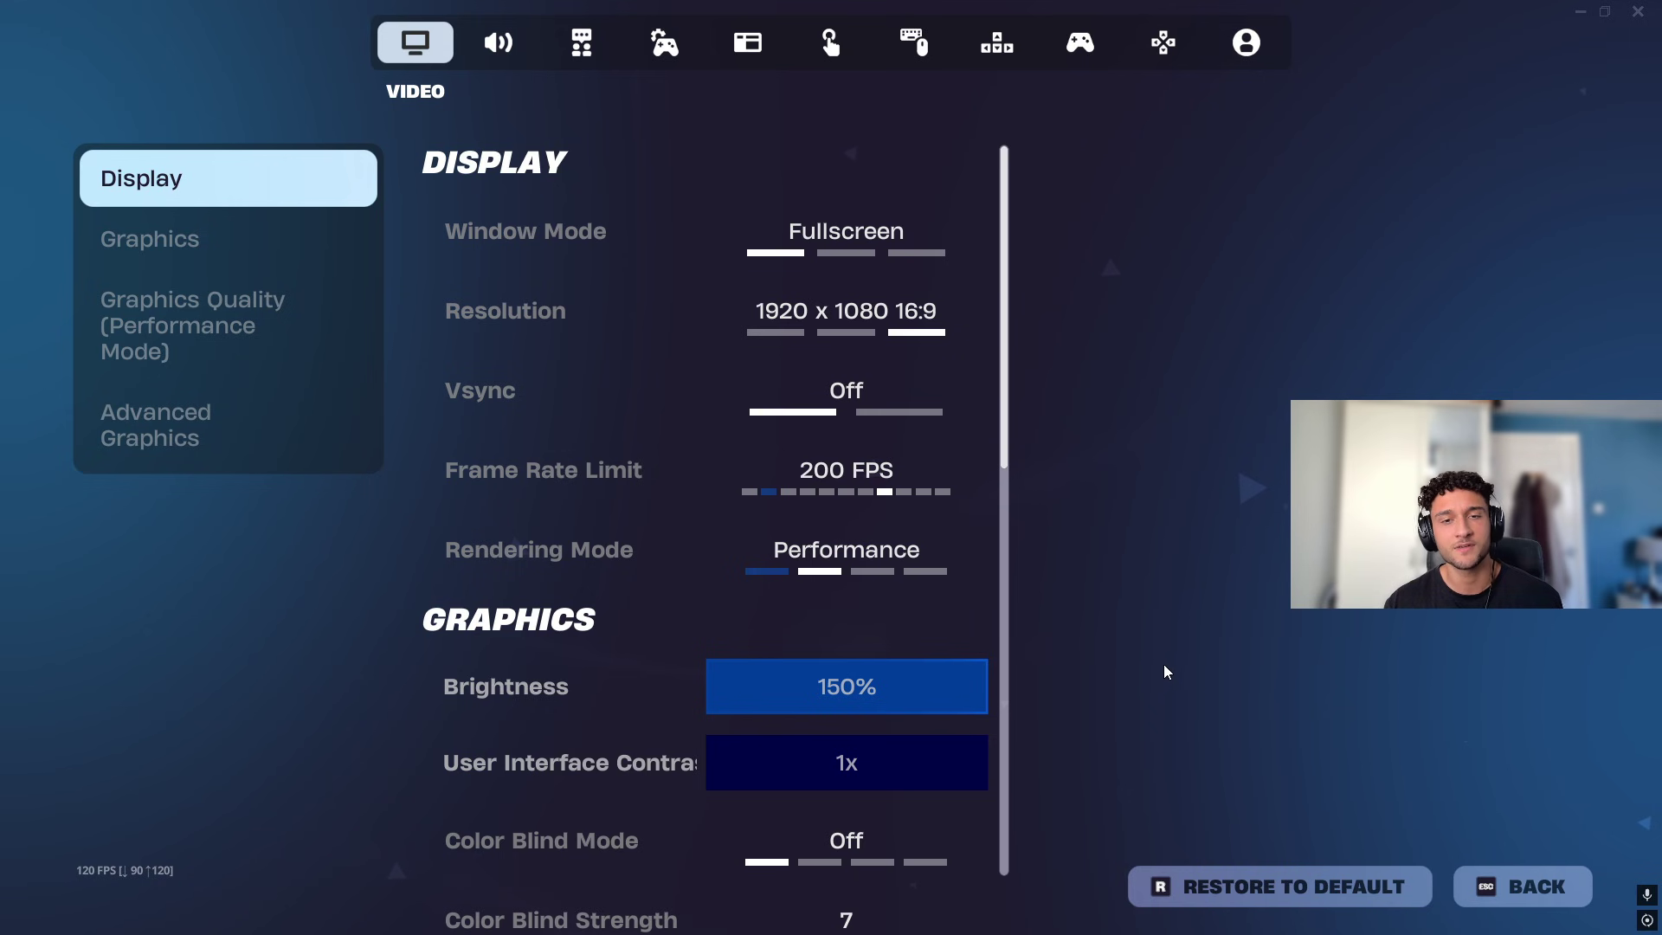
left_click(674, 37)
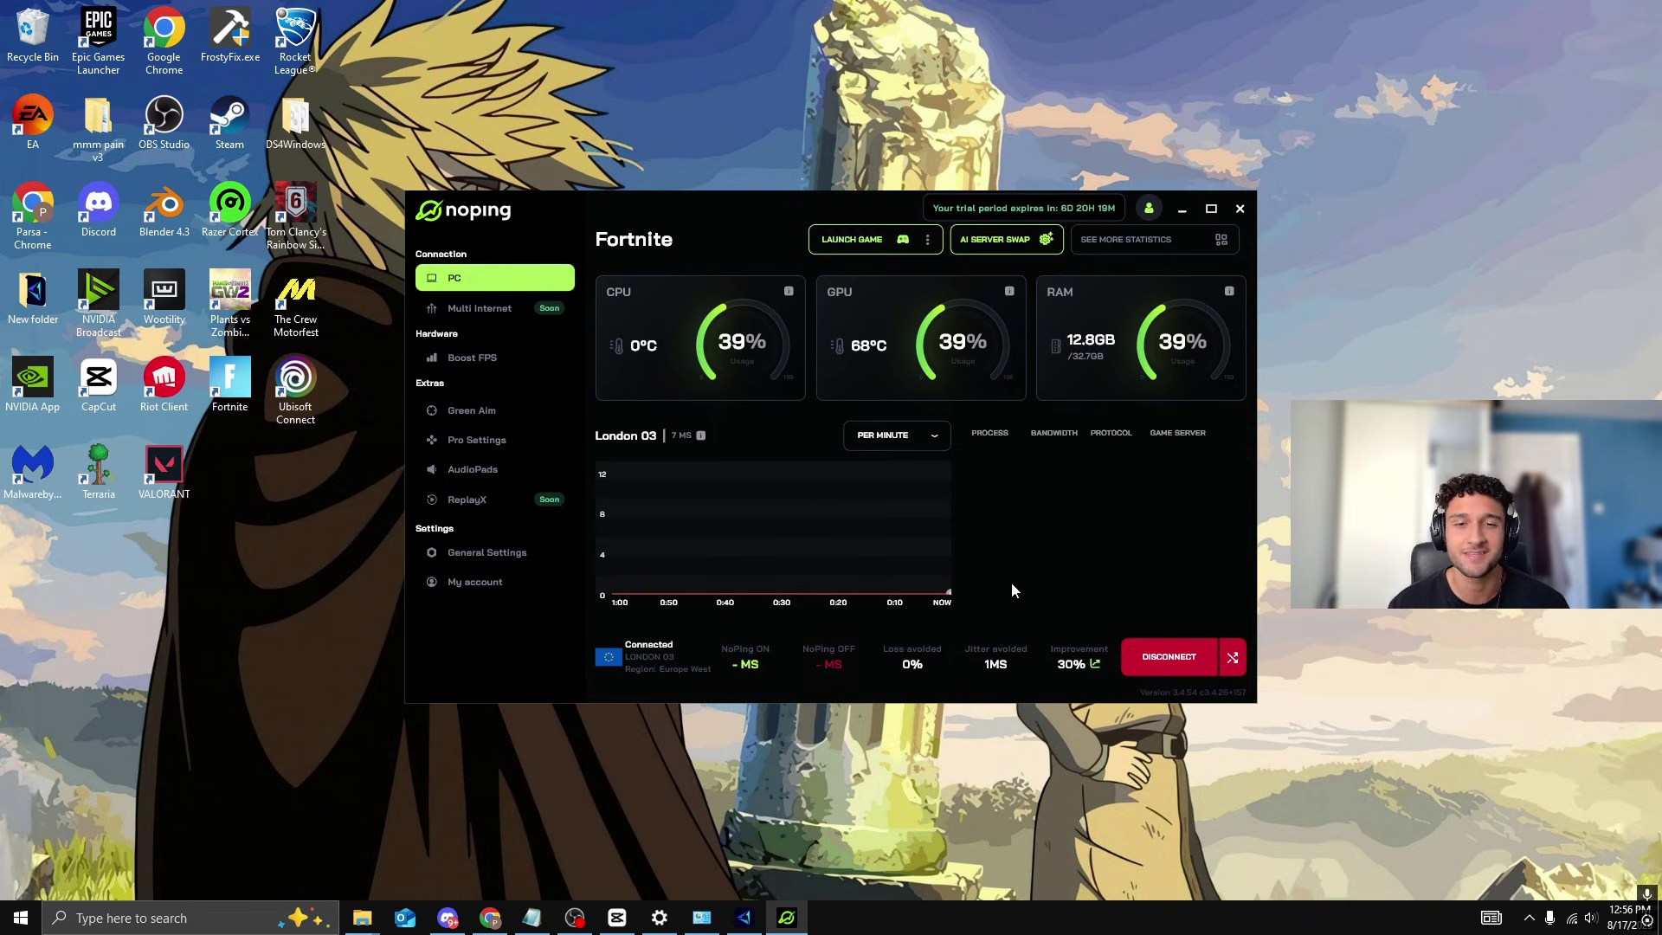
- Disconnect NoPing's Fortnite optimisation and minimise the NoPing window
left_click(1165, 662)
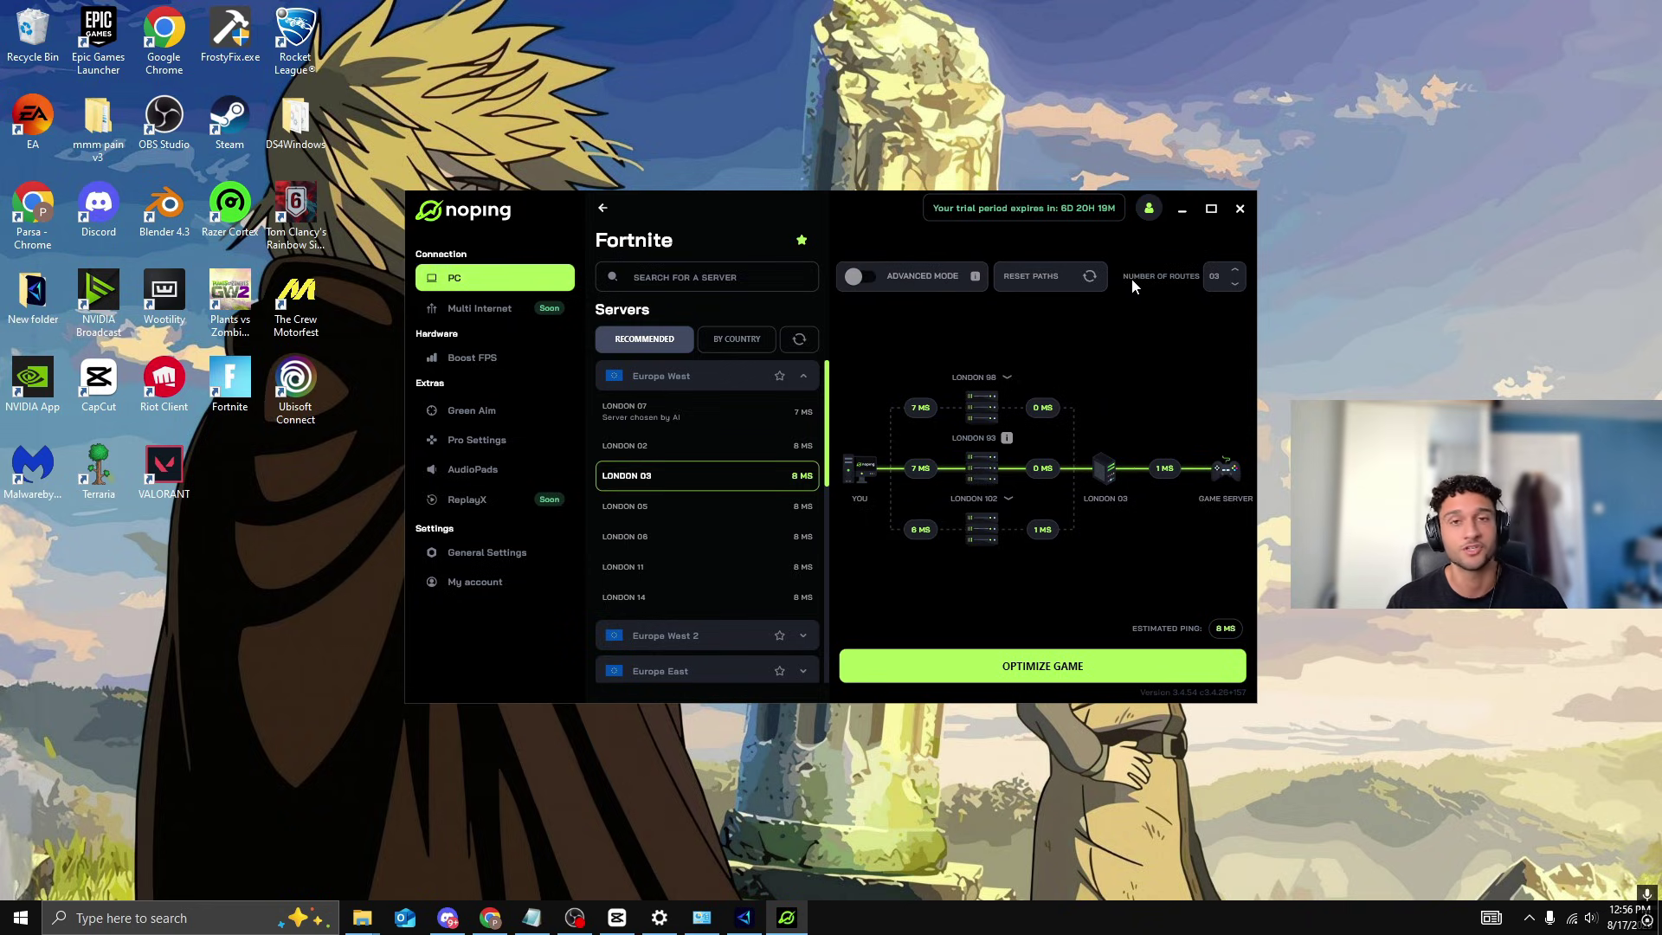
left_click(1183, 211)
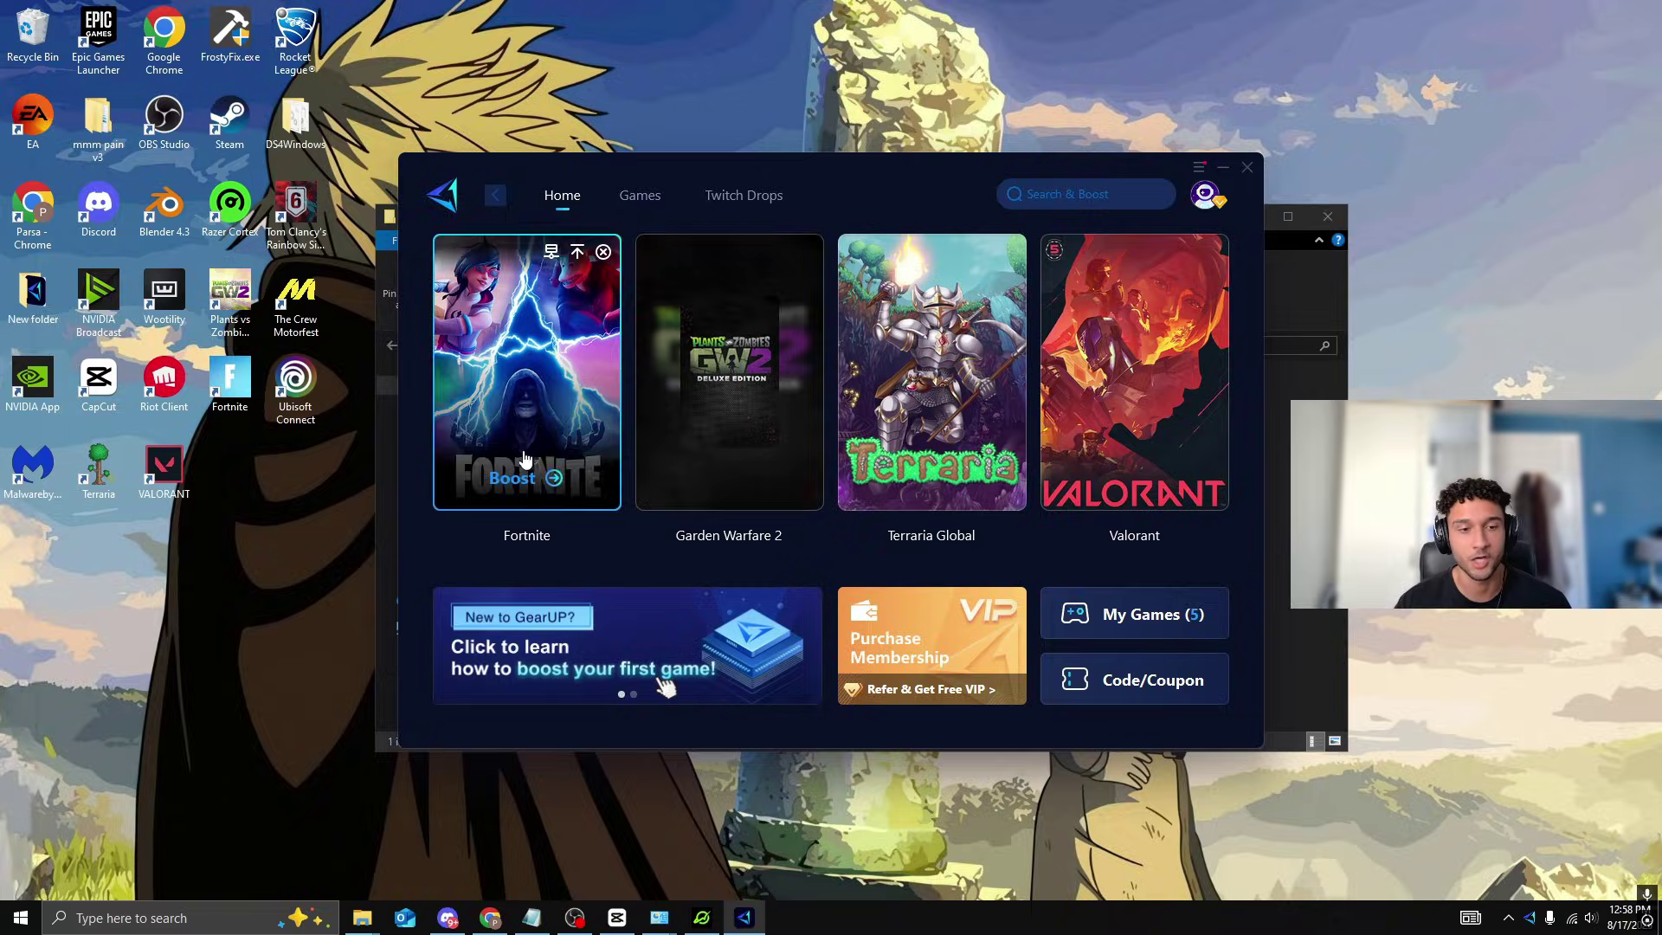
- Start boosting Fortnite in GearUP Booster on automatic server region and node
left_click(528, 476)
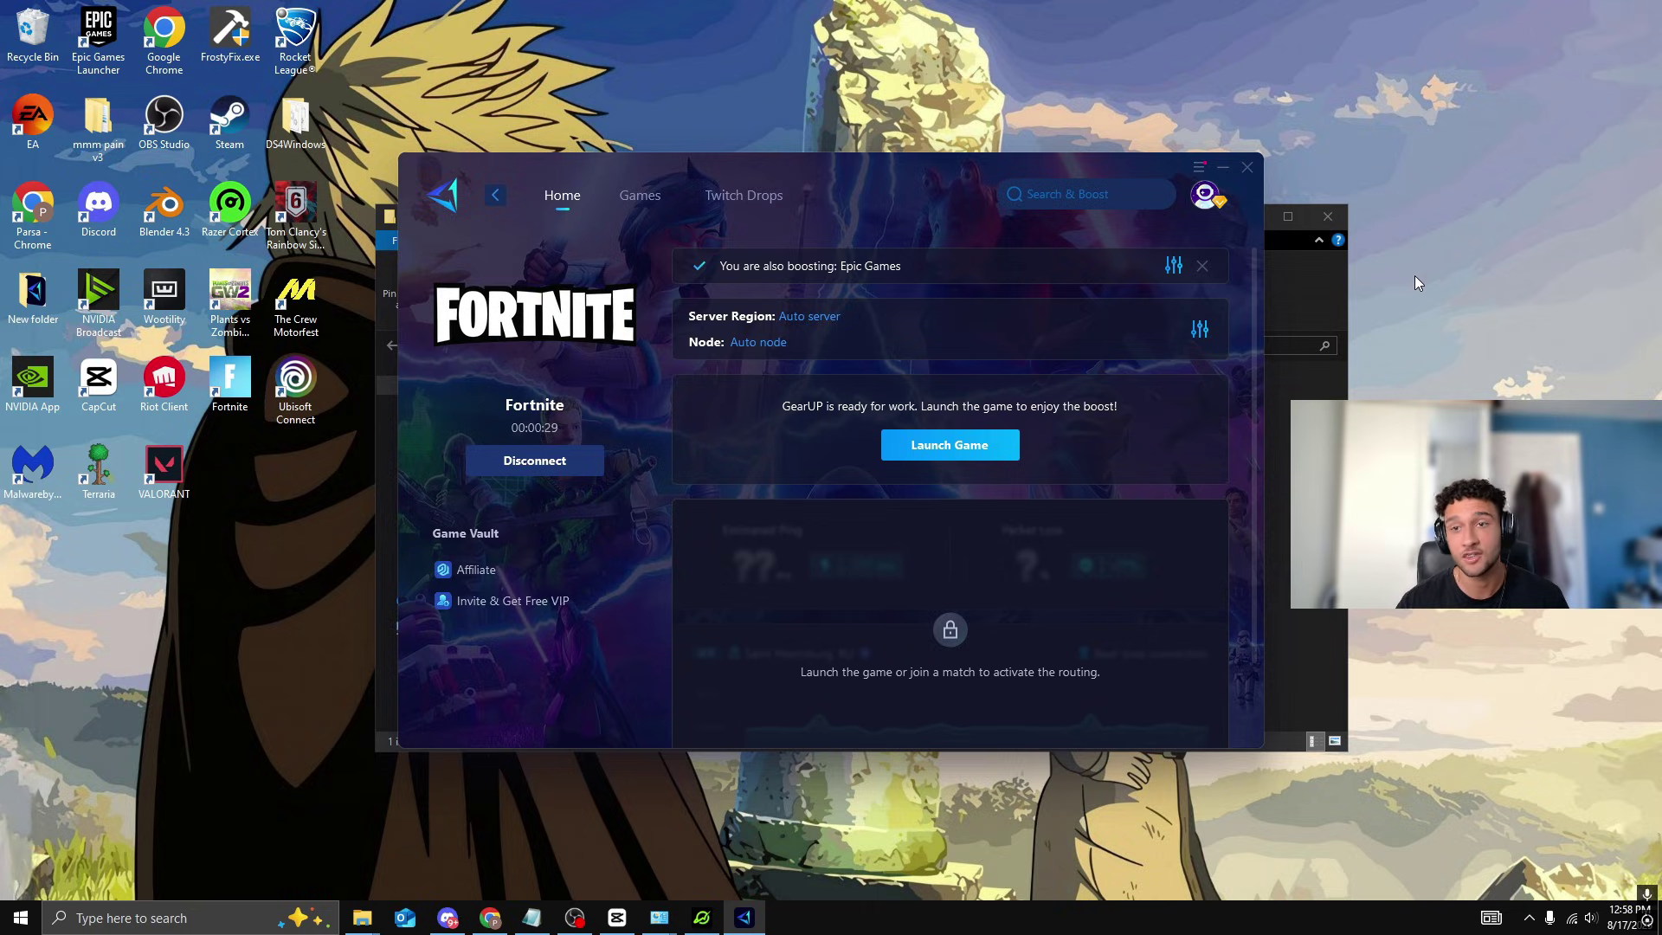
- Review the node and server region lists, leaving both on Auto while Fortnite launches
left_click(739, 344)
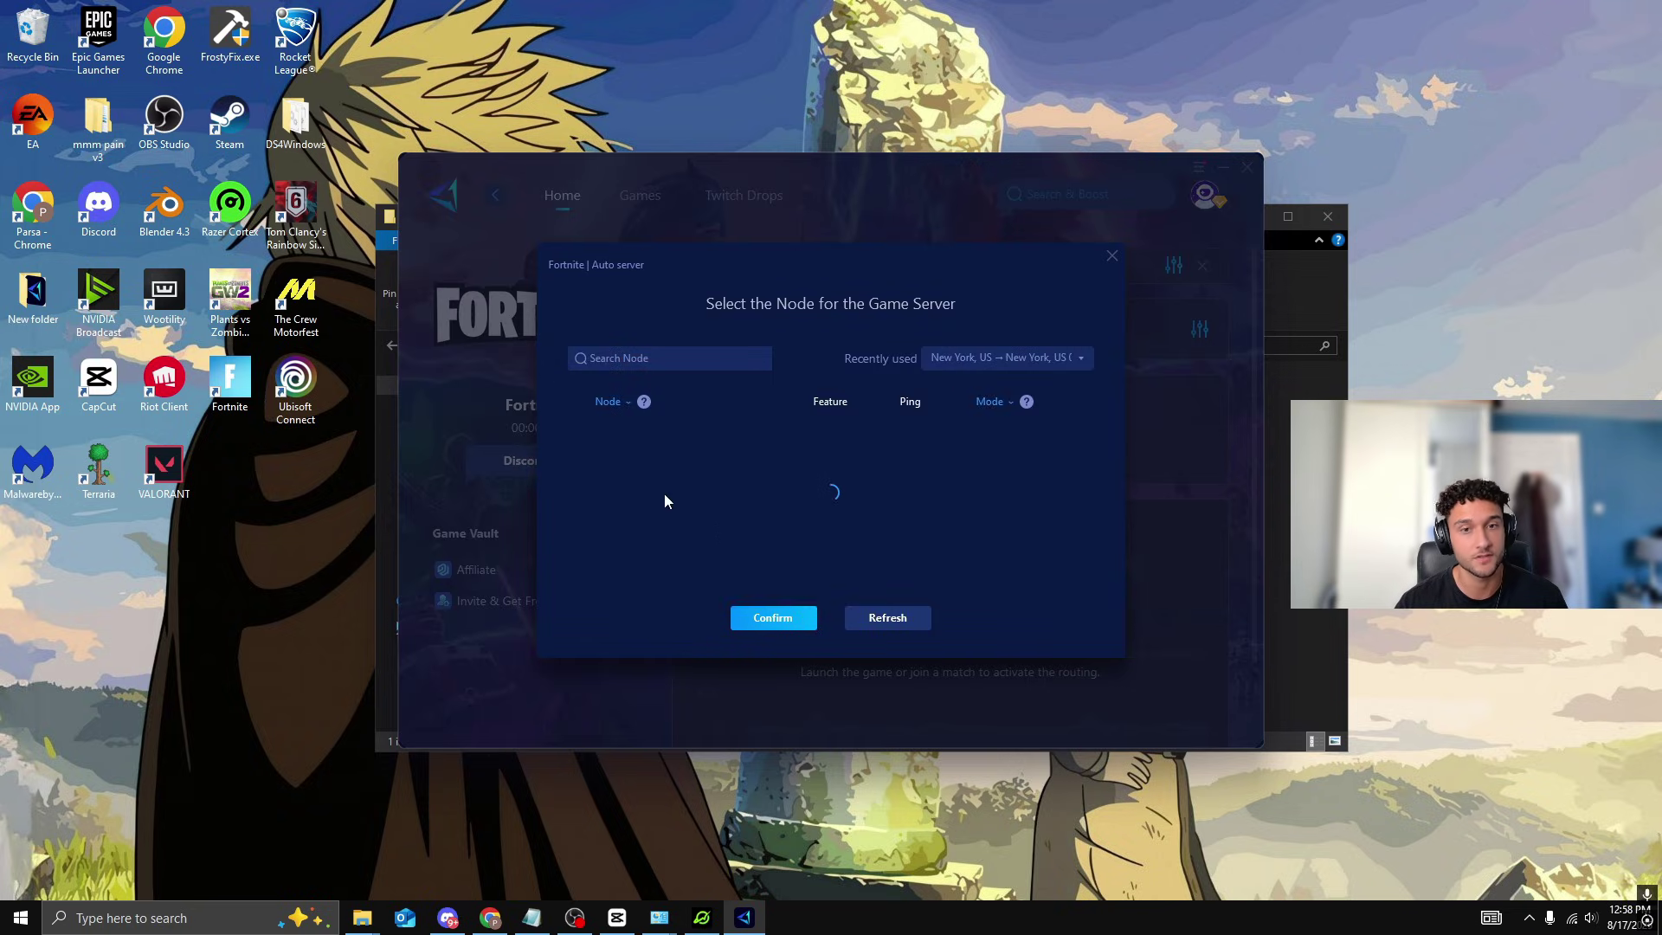
left_click(1111, 256)
left_click(838, 316)
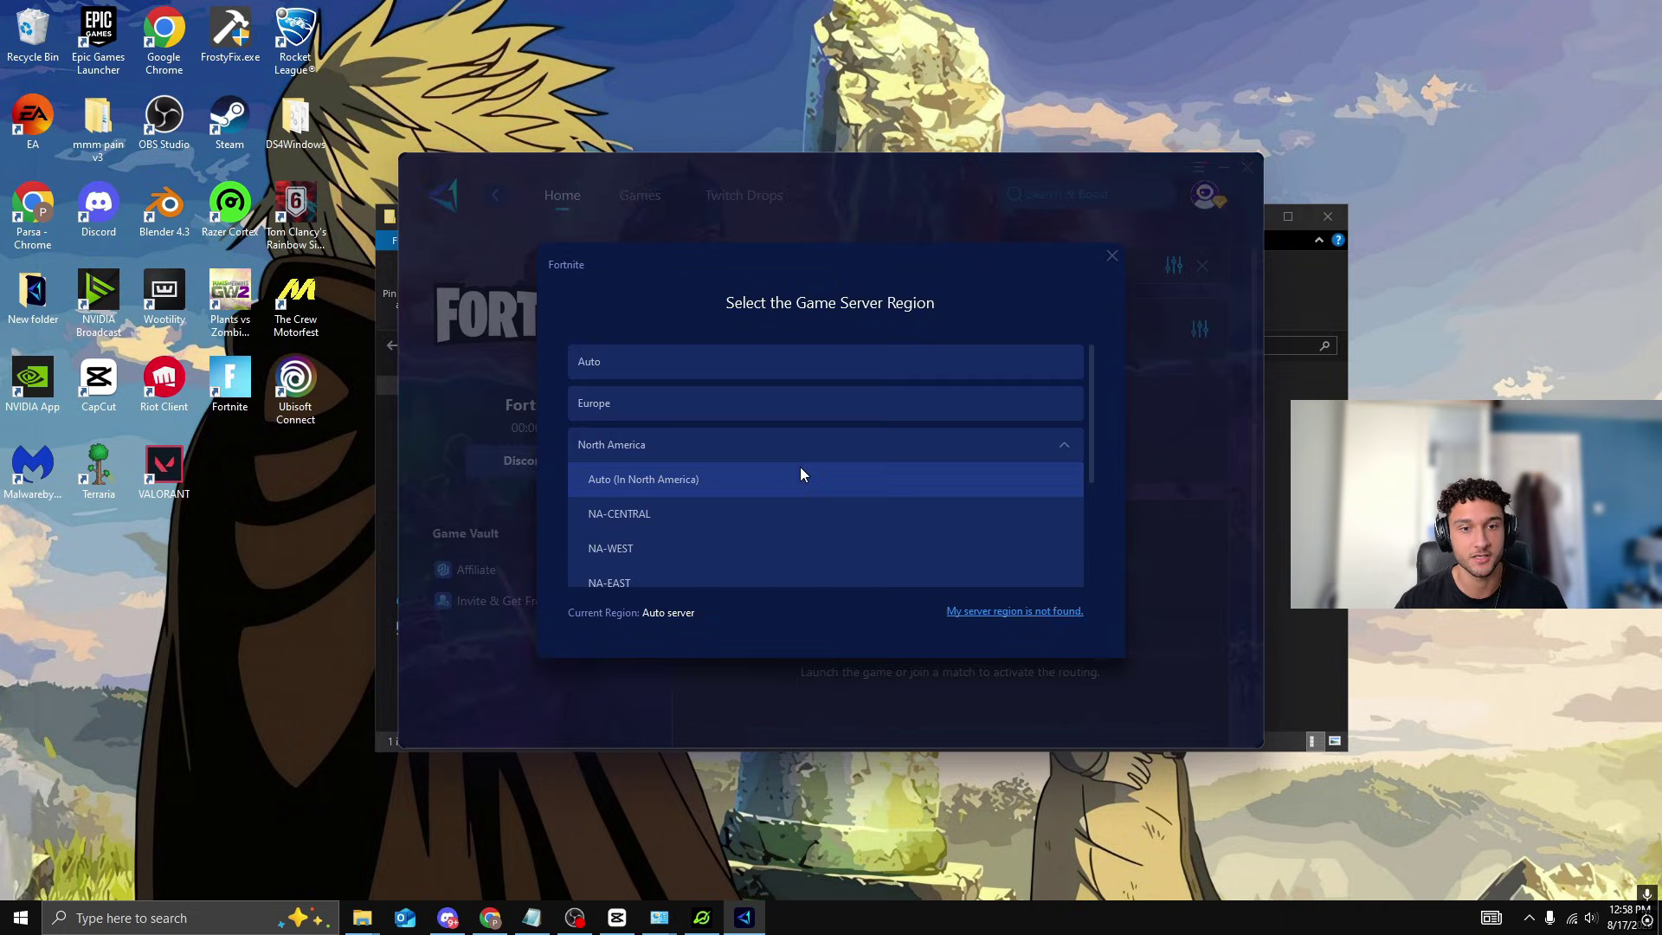
scroll(669, 474, "down", 1)
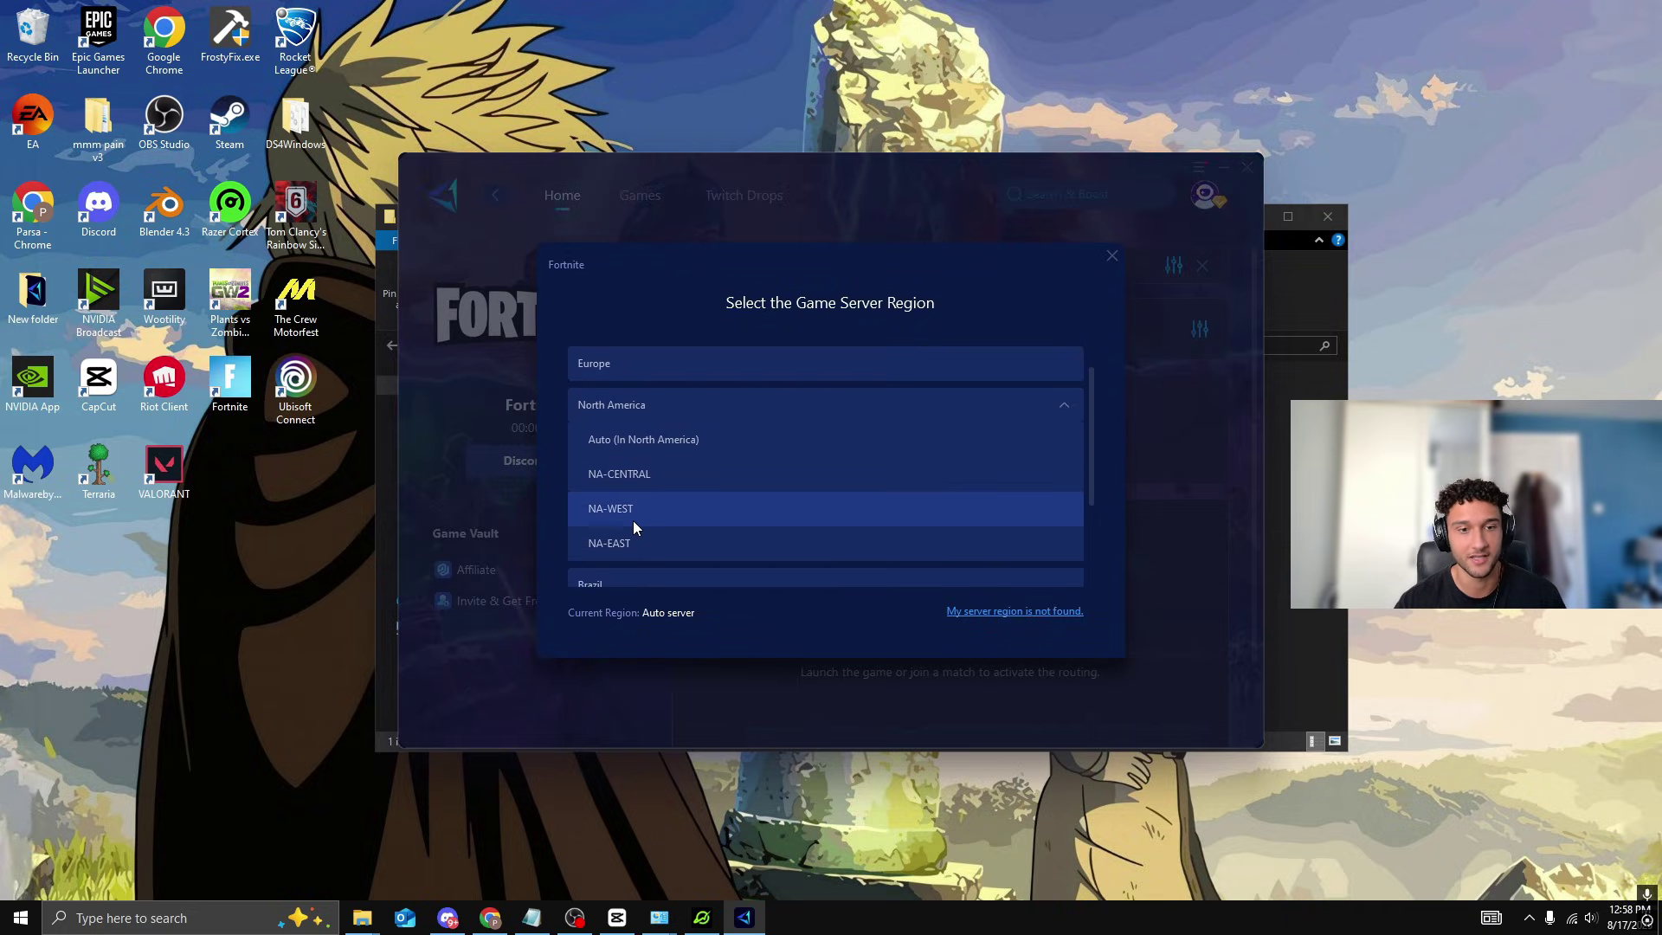
scroll(636, 537, "down", 1)
left_click(1112, 257)
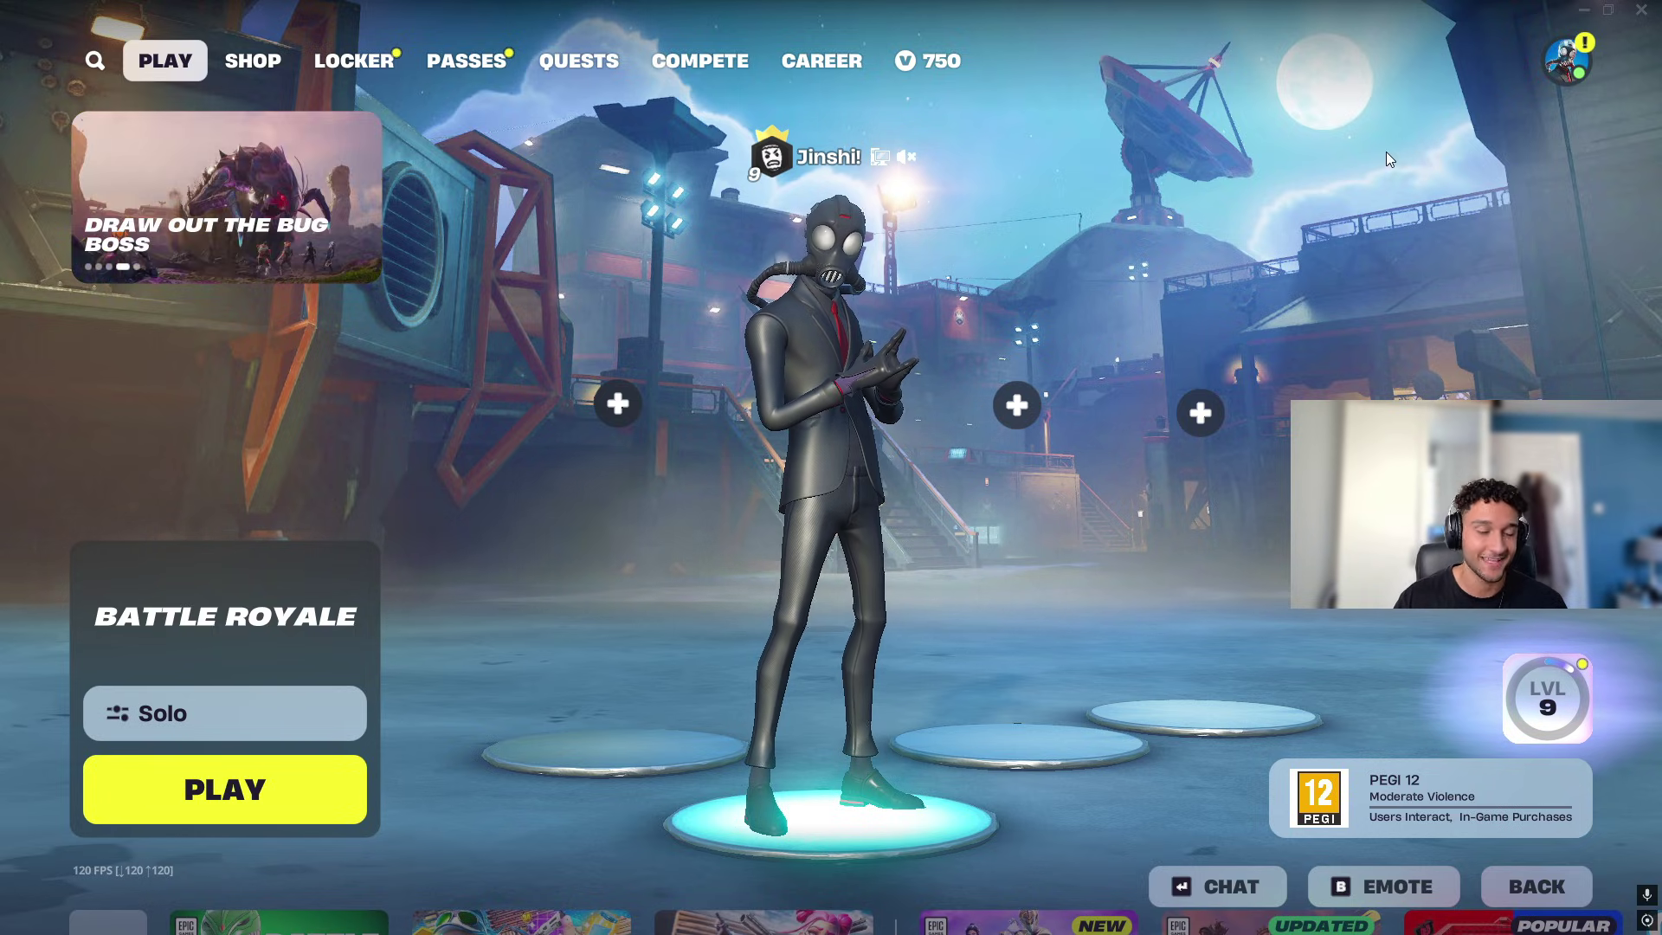
- Check GearUP Booster's stats, 7 ms ping via London G8 and 0% loss, then hide it
key("super")
left_click(701, 914)
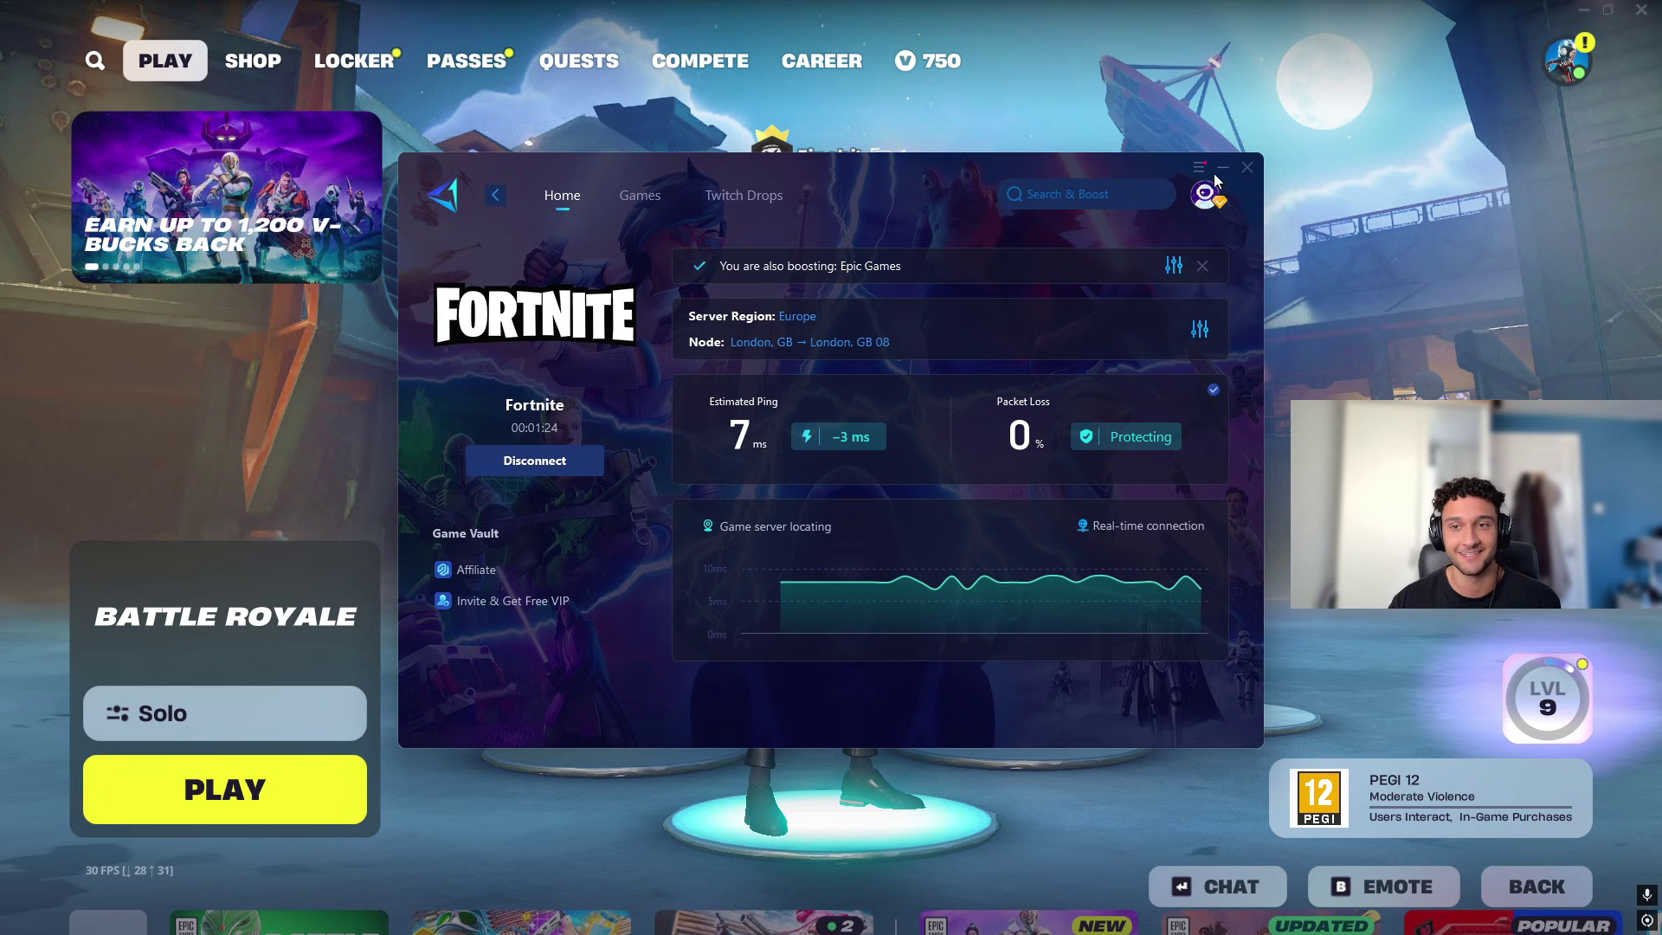
left_click(1247, 167)
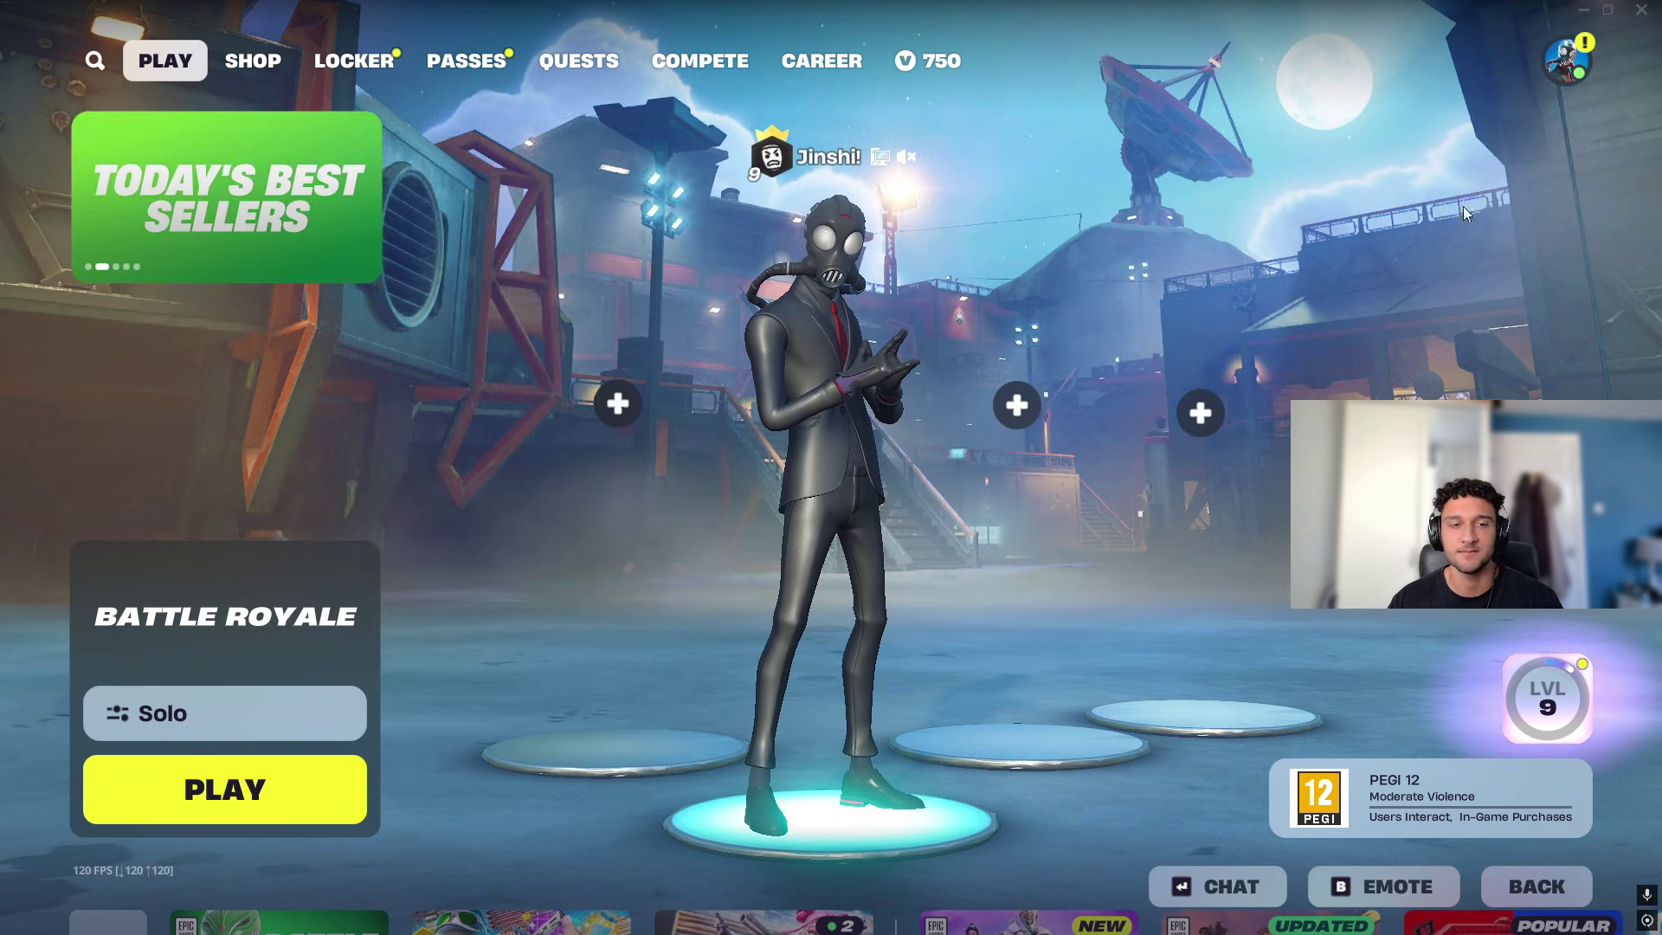
- Check Fortnite's Game settings, confirming Matchmaking Region reads Europe (9ms), then exit to the lobby
left_click(1563, 74)
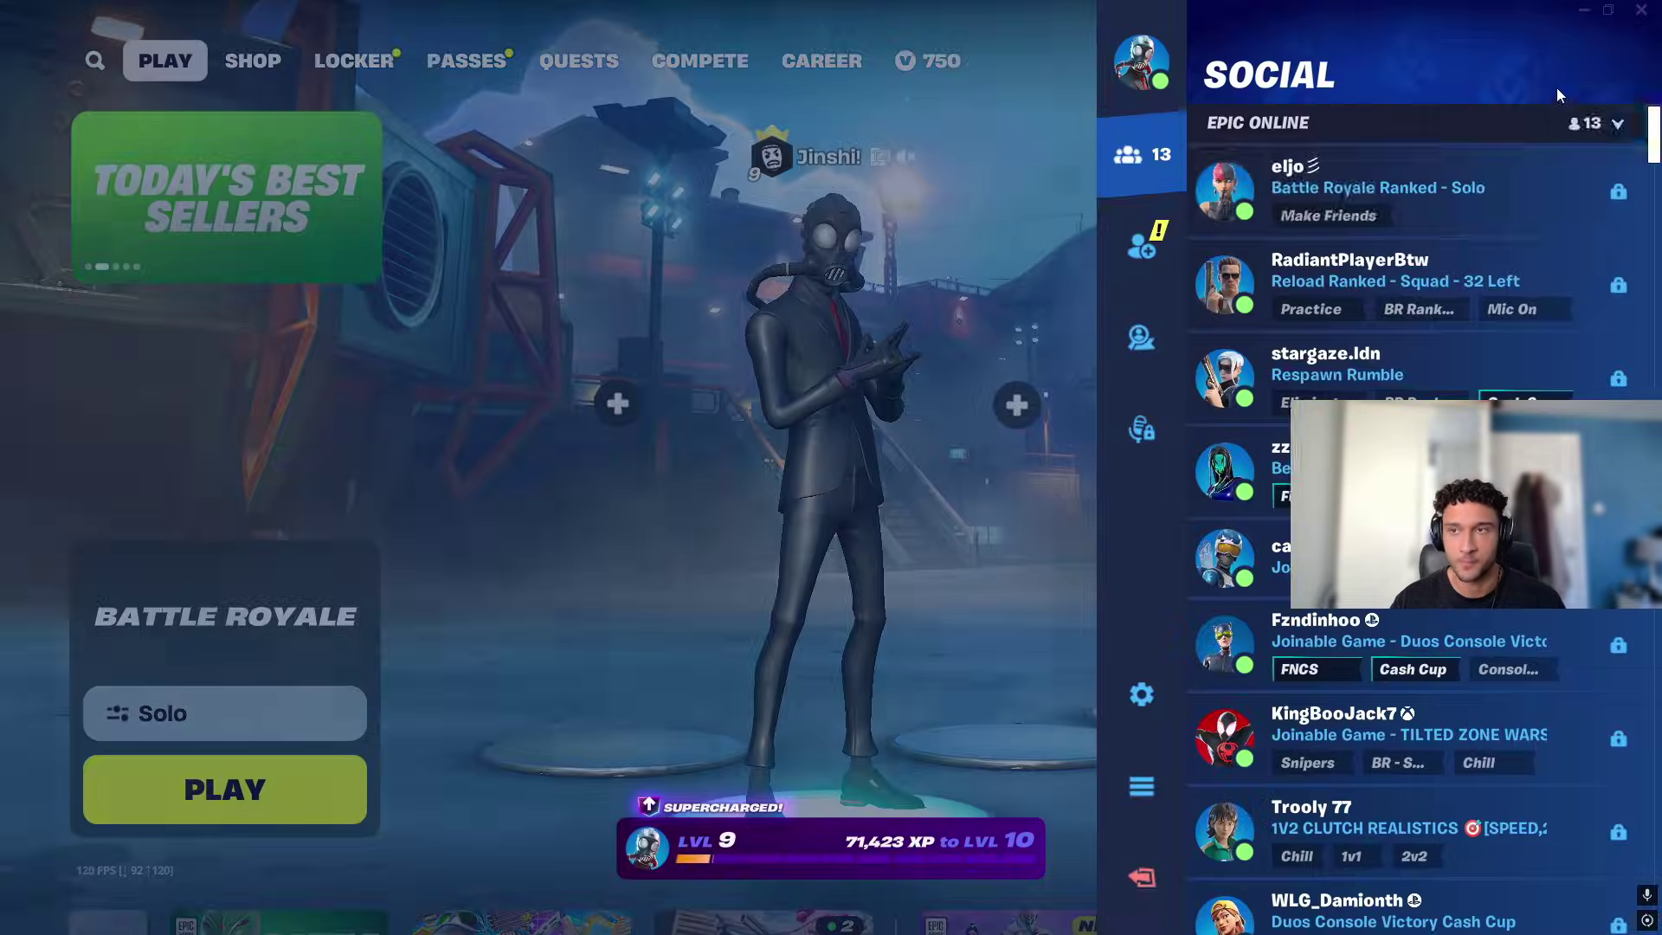
left_click(1142, 694)
left_click(663, 43)
mouse_move(853, 235)
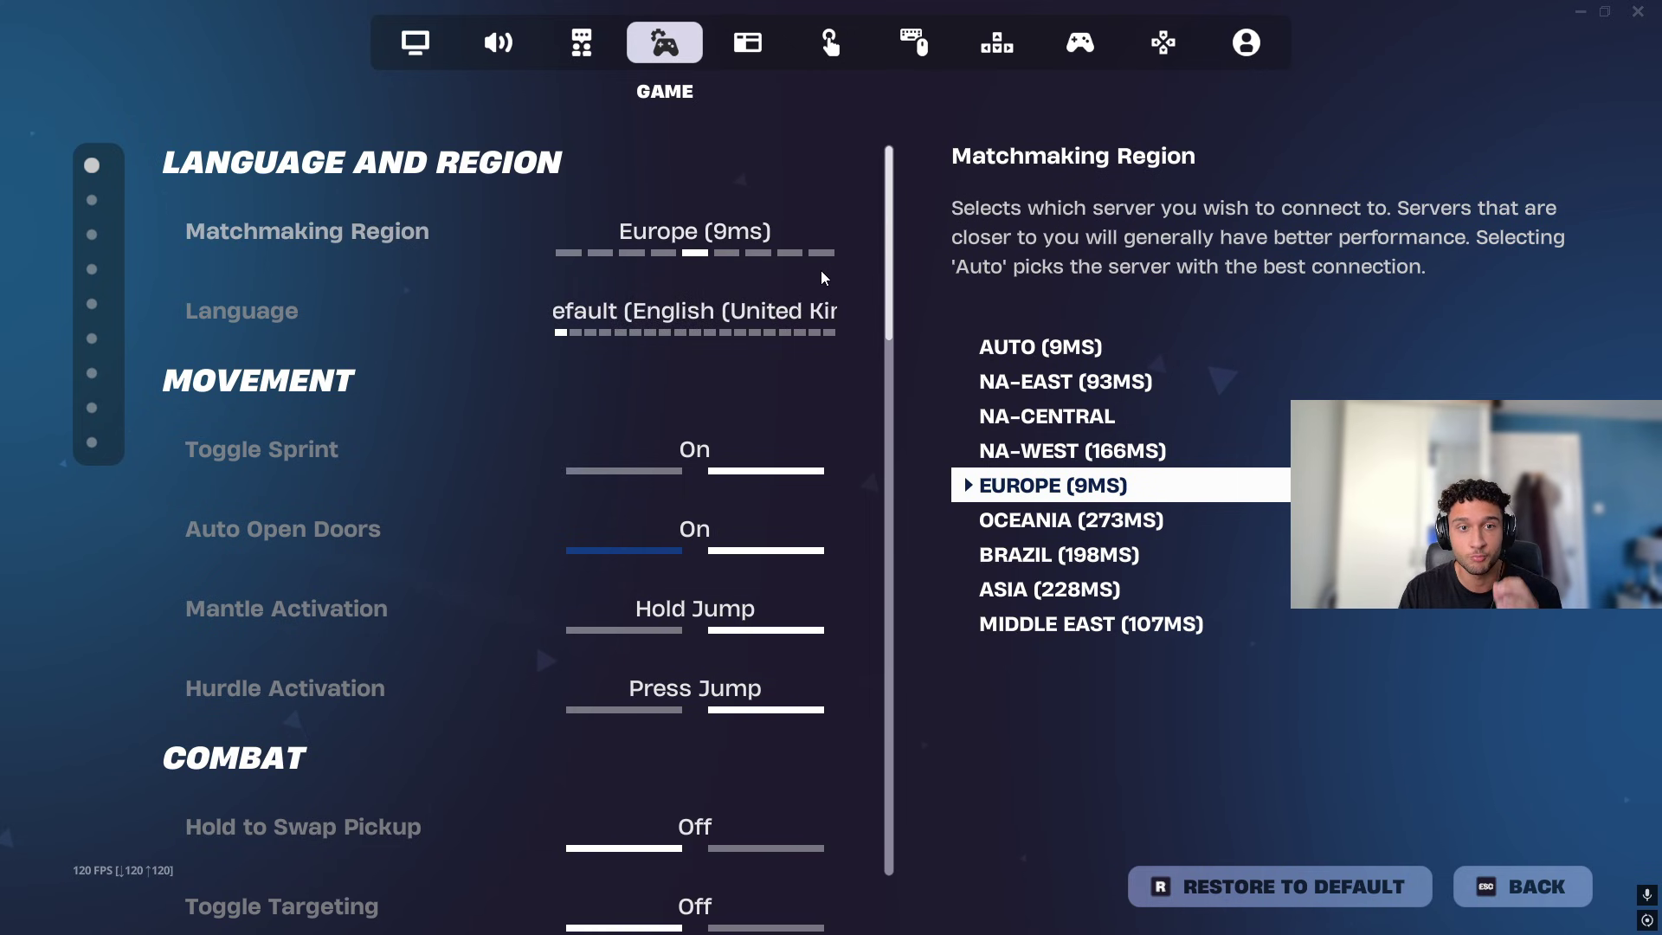
key("Escape")
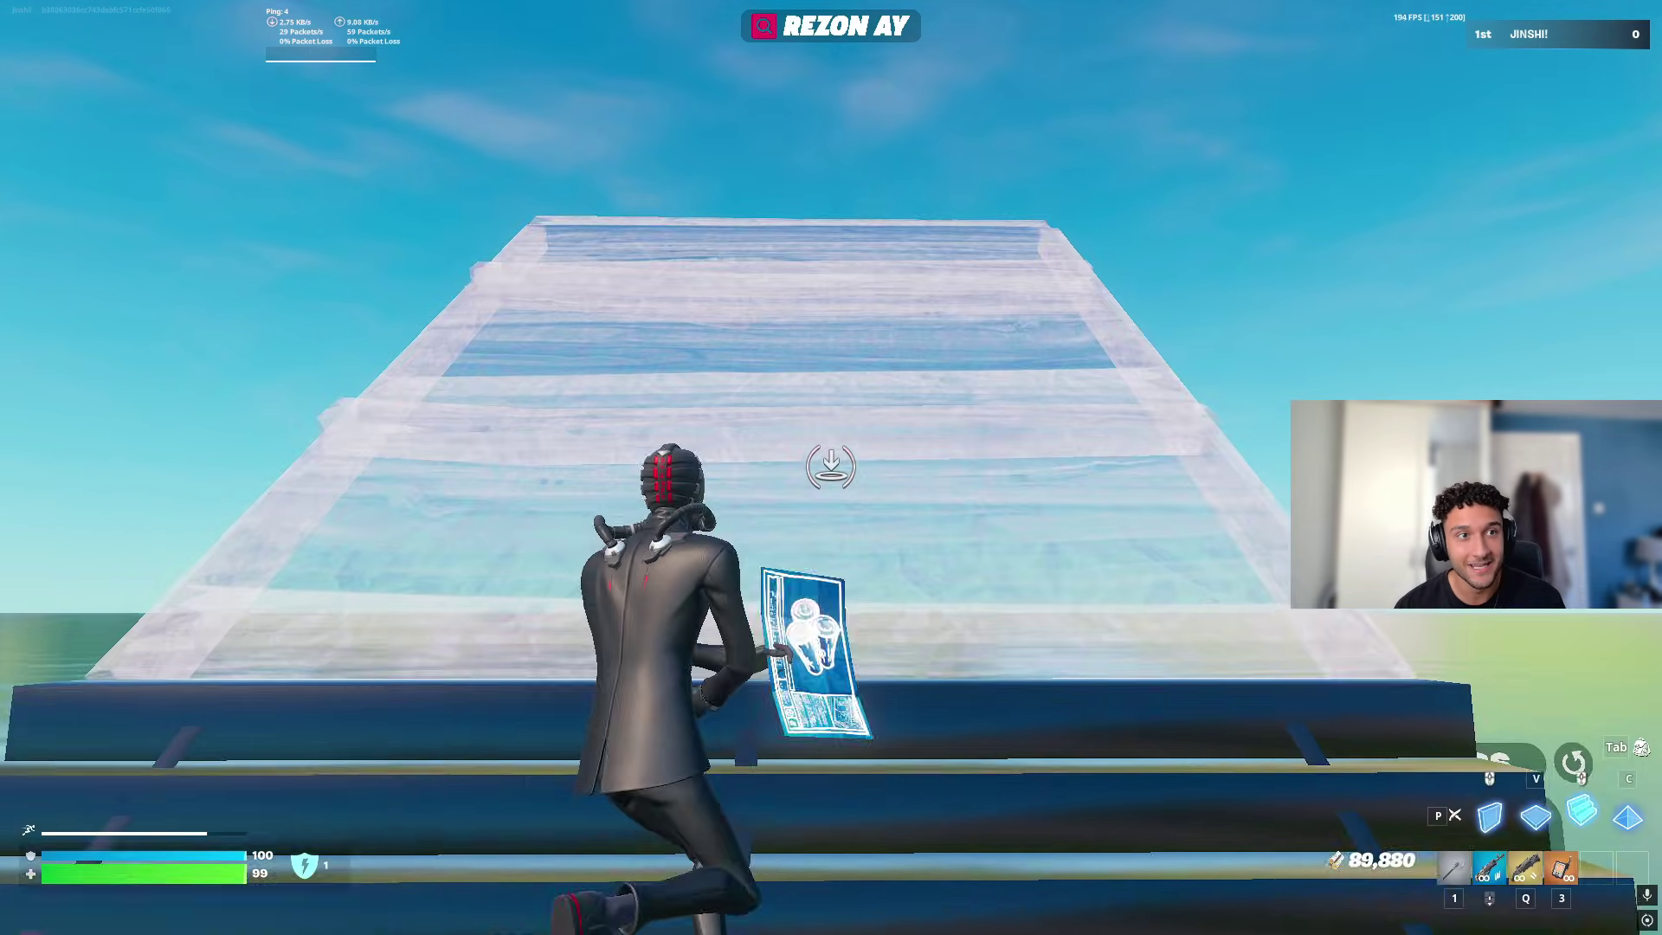
- Enclose the player in wooden walls, floors and ramps, edit a piece, and equip the pickaxe
left_click(831, 467)
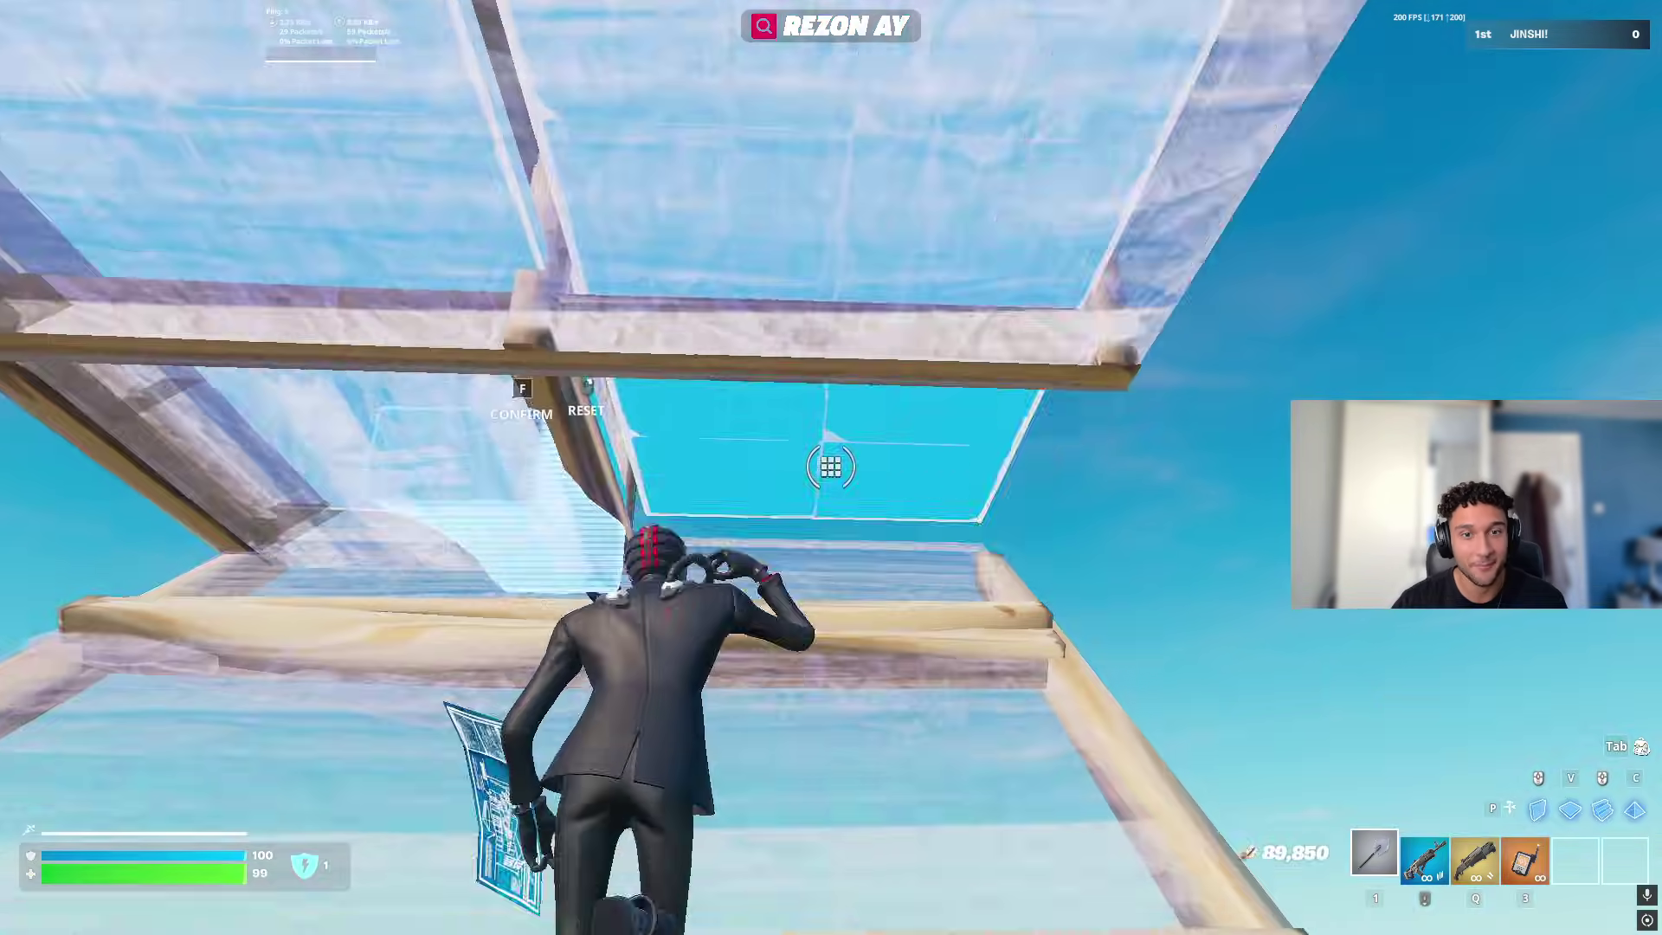
left_click(831, 467)
left_click(831, 467)
left_click(831, 468)
left_click(831, 467)
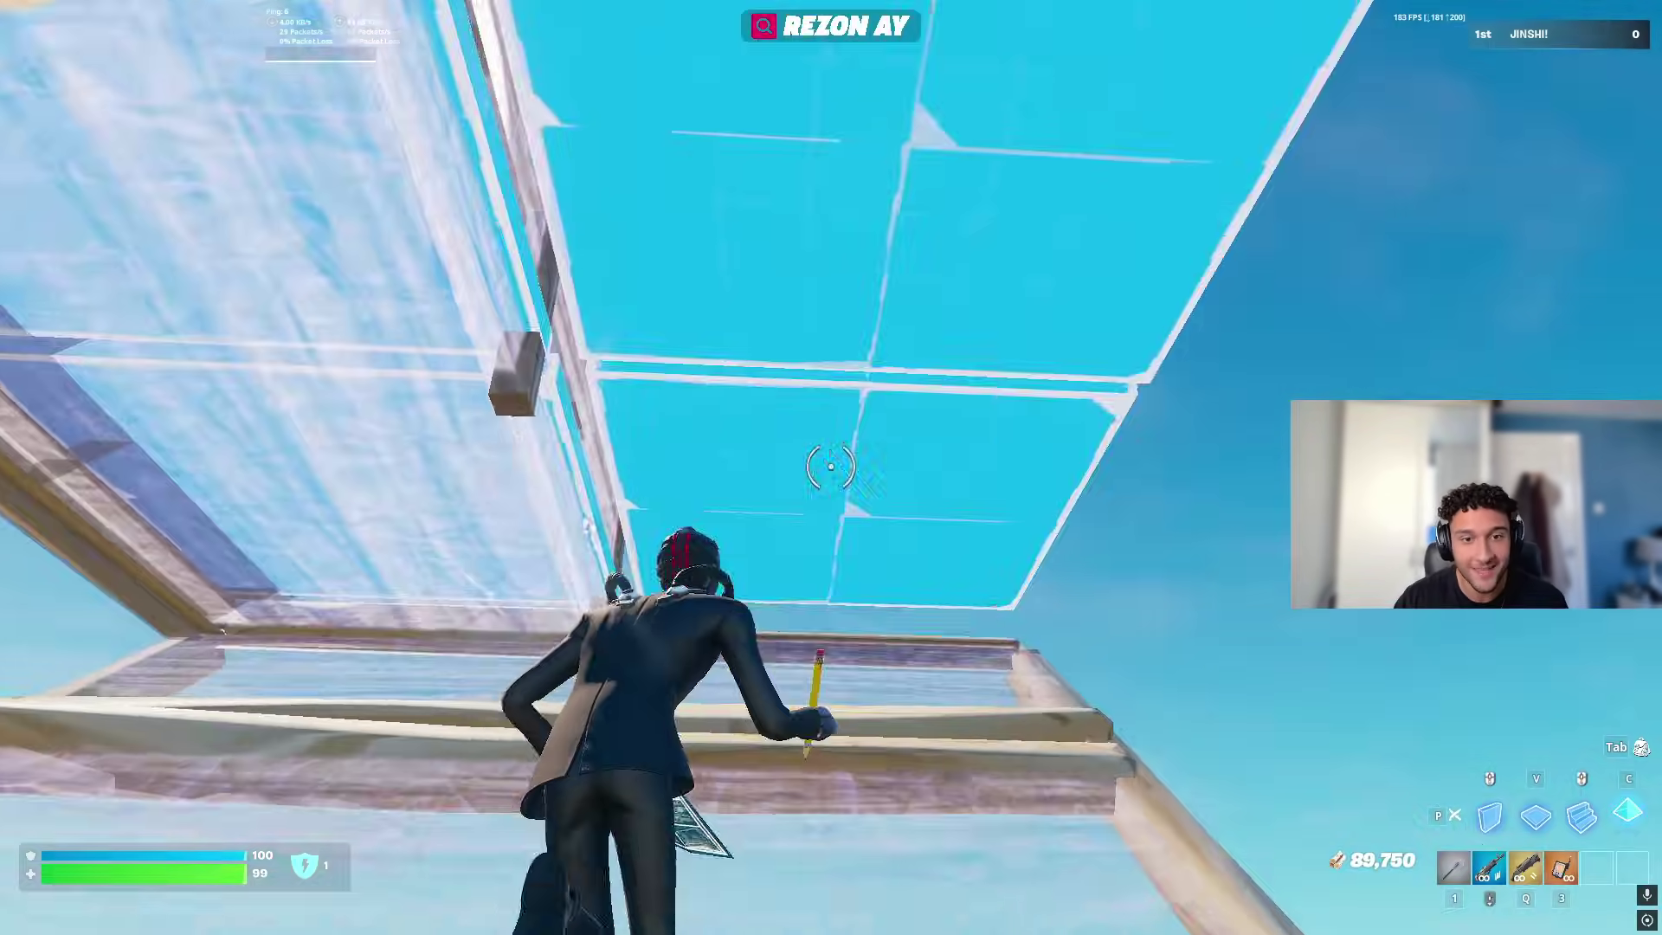
left_click(831, 468)
left_click(831, 468)
left_click(831, 467)
key("f")
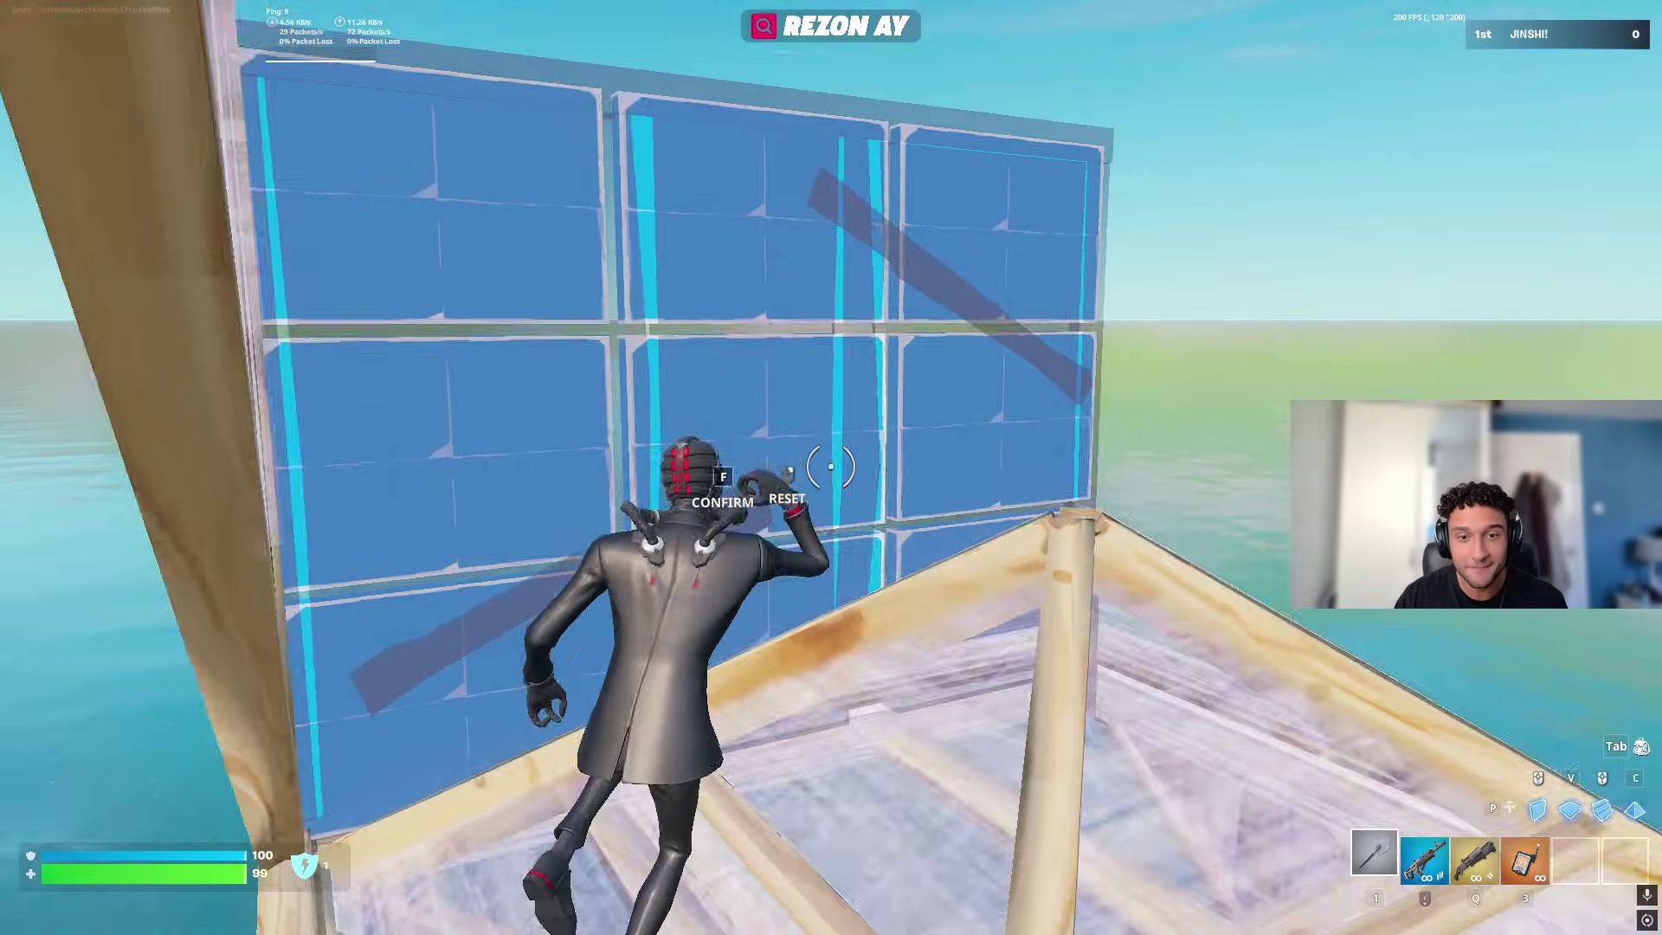
key("1")
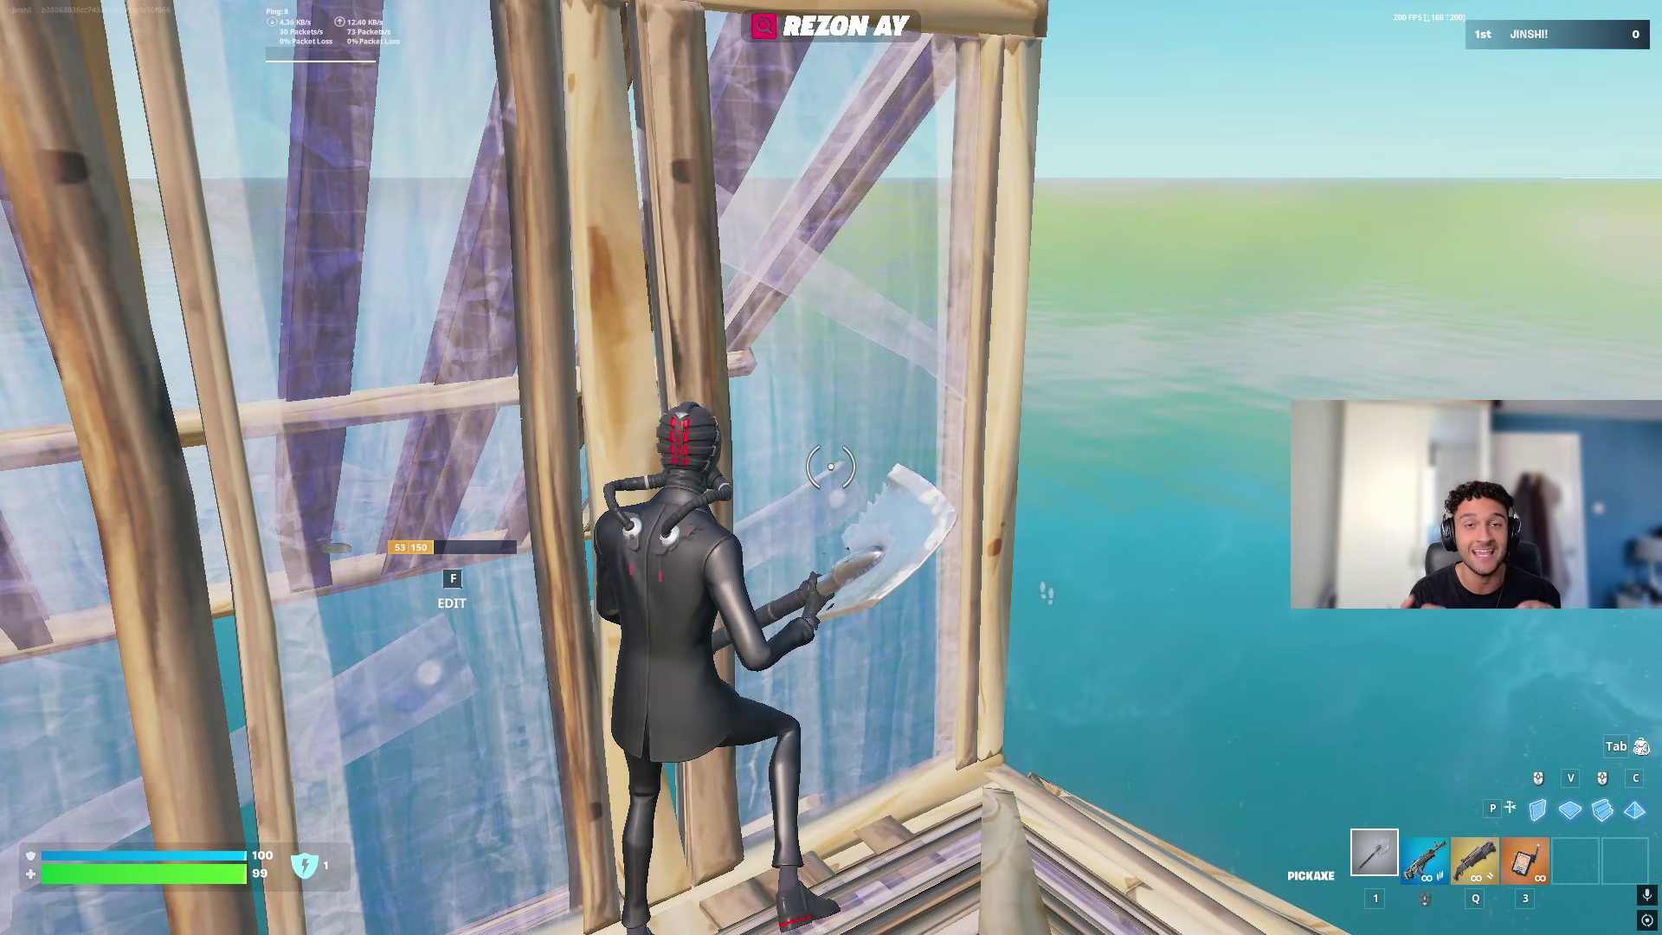